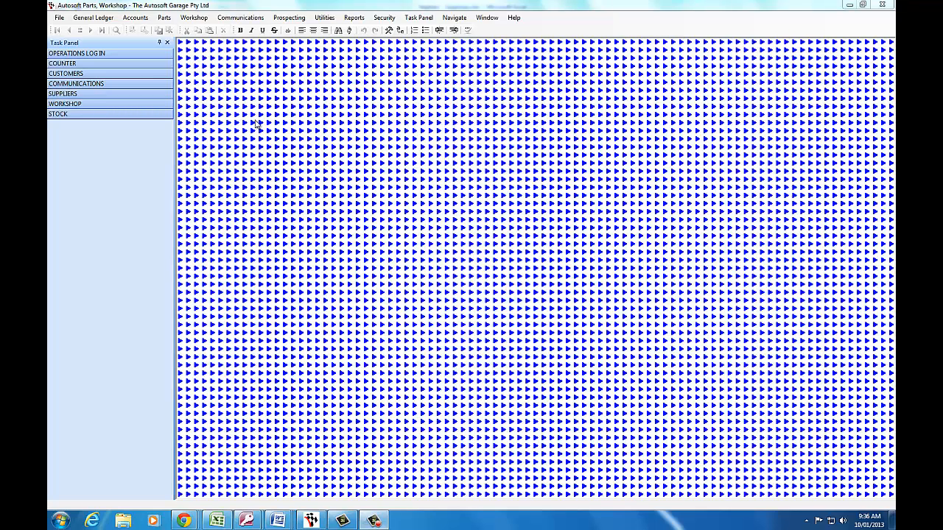
- Look up item K76CODER in the Stock Master File and check its pricing and stock details
click(164, 17)
mouse_move(180, 37)
click(243, 38)
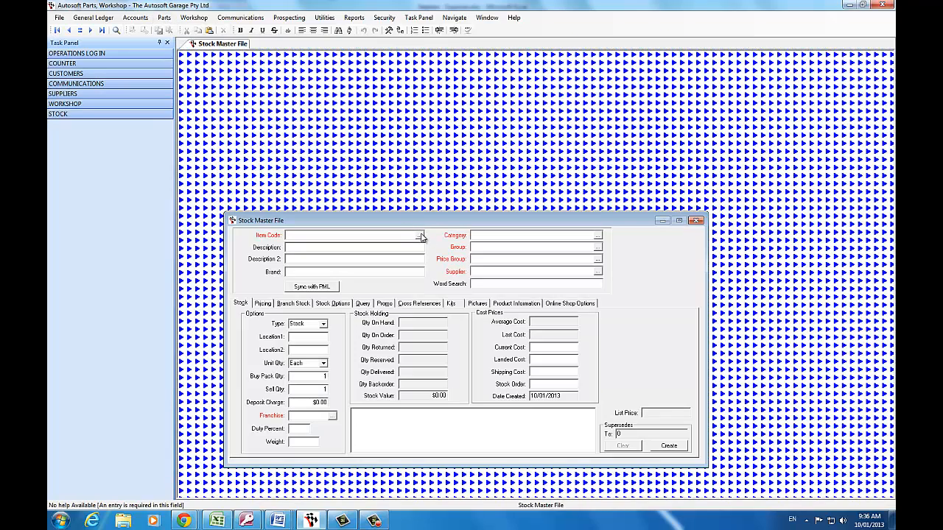
text(K78)
key(Return)
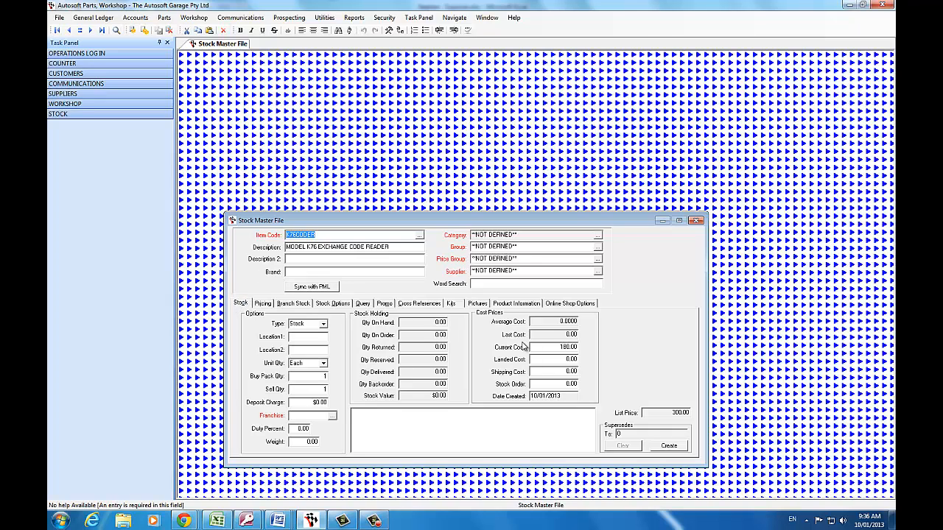
click(264, 304)
click(240, 303)
- Open the Creditor Master File and look up the supplier RECON MASTER
click(134, 18)
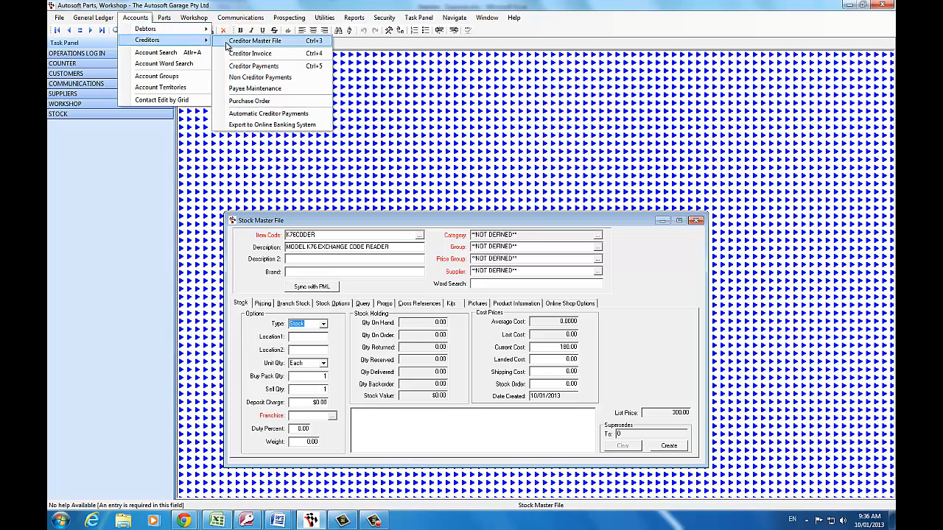
click(221, 42)
click(508, 121)
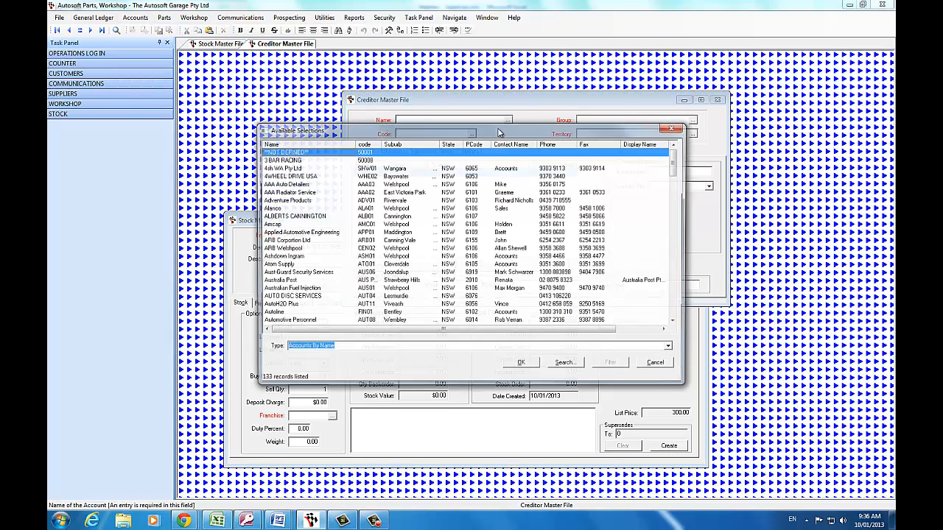
text(REC)
key(Return)
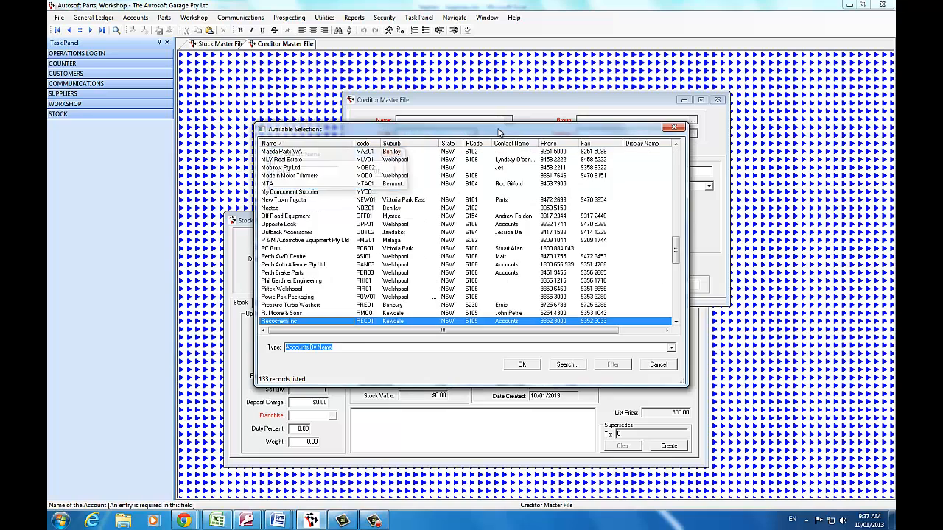
key(Down)
key(Down)
key(Up)
key(Return)
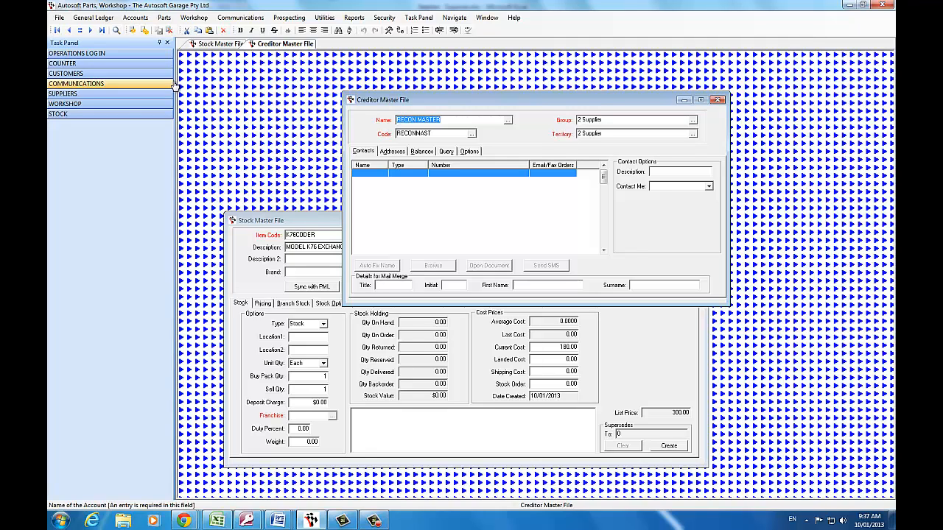
- Examine the GL Control Accounts list and minimize it, moving the Creditor Master File window clear of the stock record
click(92, 17)
mouse_move(124, 113)
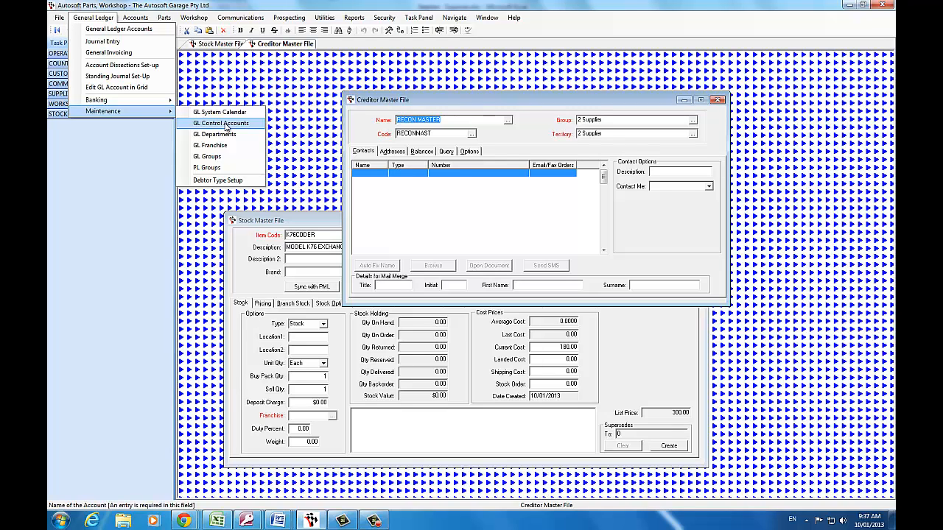
click(225, 126)
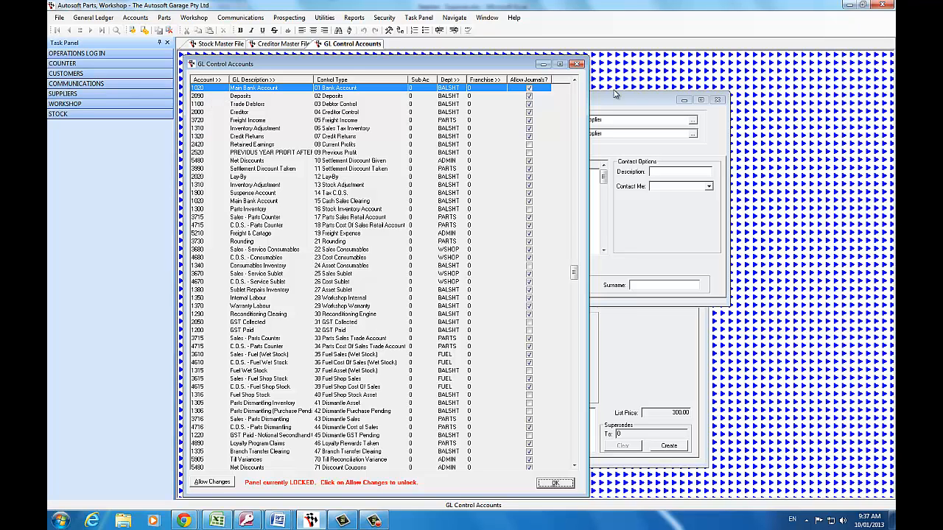
click(544, 64)
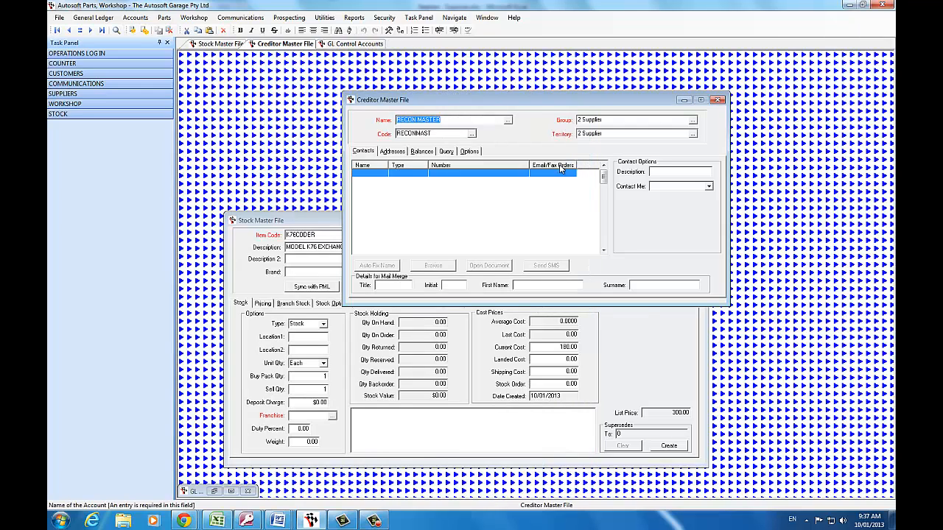
drag(505, 101, 602, 74)
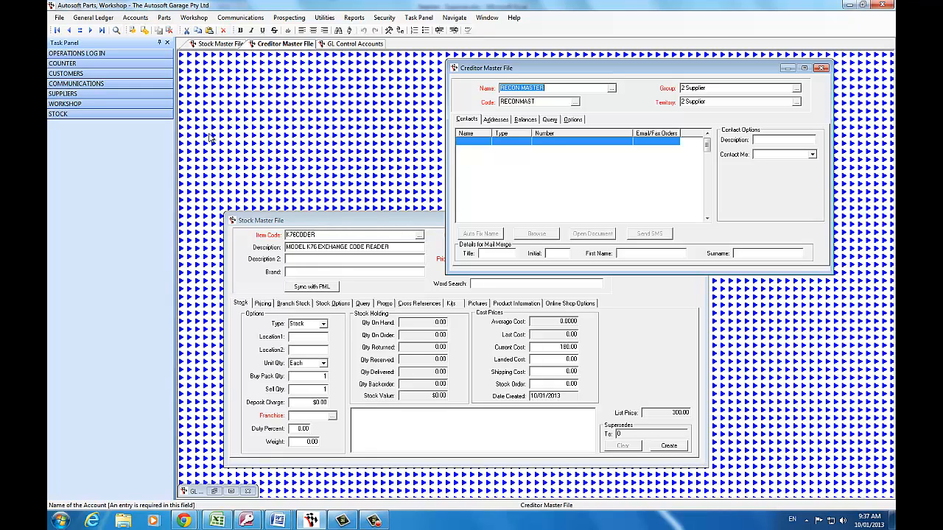
- Start a new creditor invoice for the supplier RECON MASTER
click(135, 18)
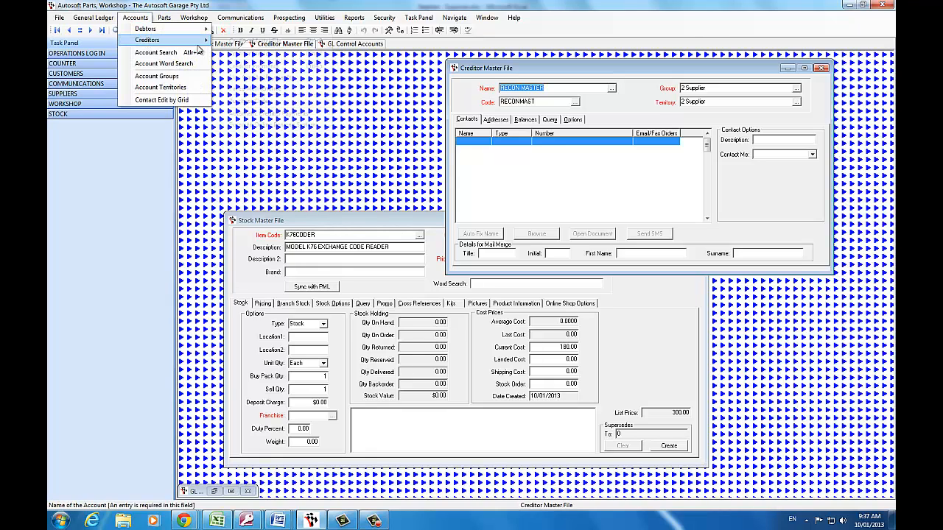
mouse_move(147, 40)
click(276, 50)
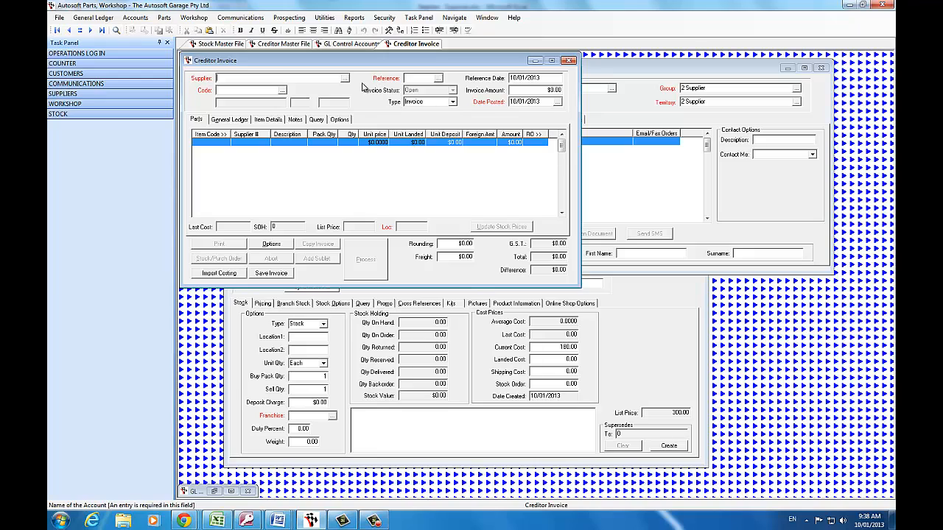
text(RECON MASTER)
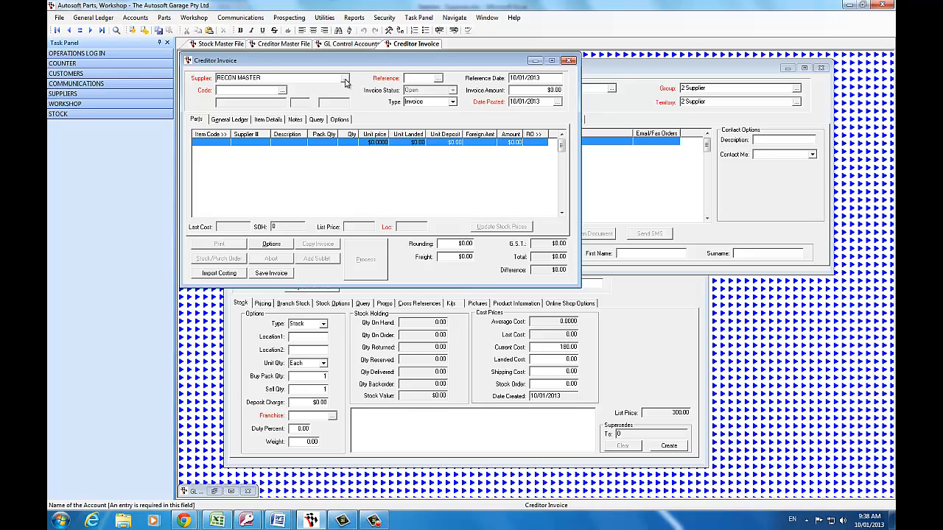
key(Return)
key(Tab)
key(Tab)
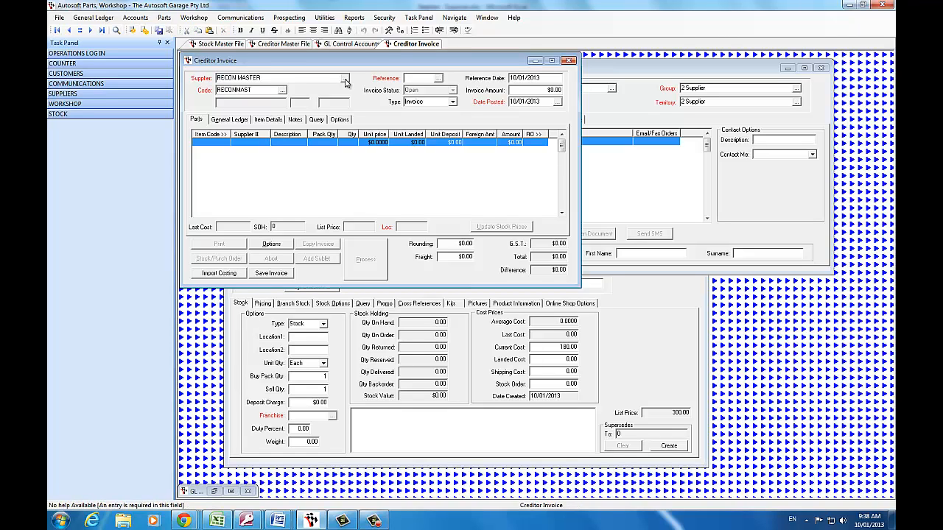
- Fill in the invoice header with reference 12345, an invoice amount of $220.00 and the type Invoice
text(12345)
key(Tab)
key(Tab)
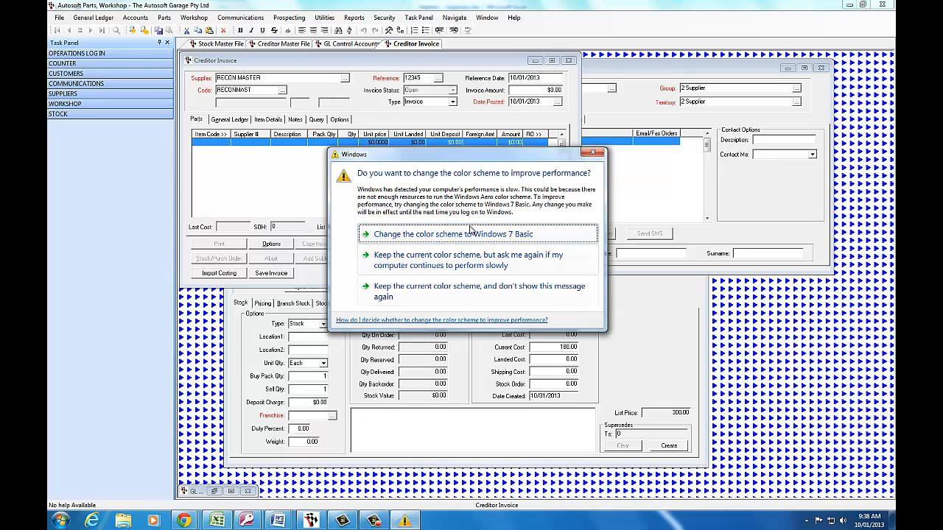
click(591, 153)
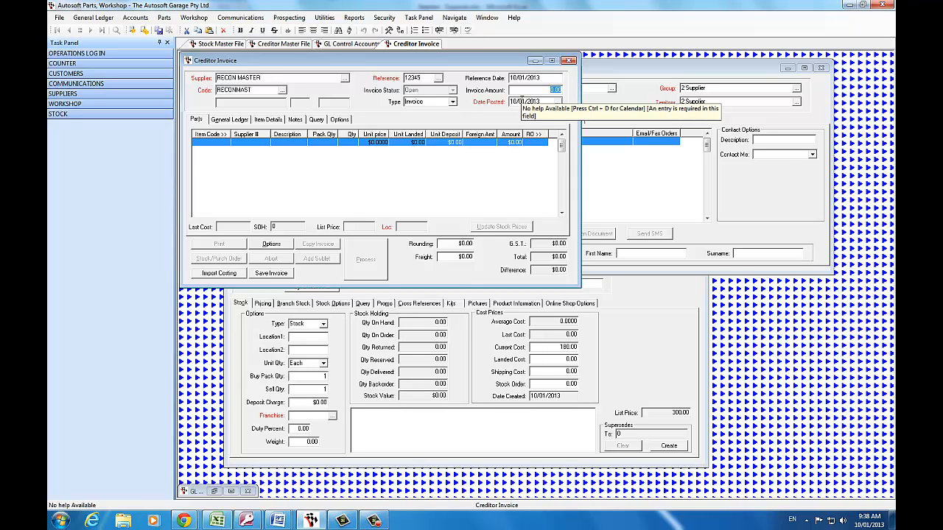
text(23)
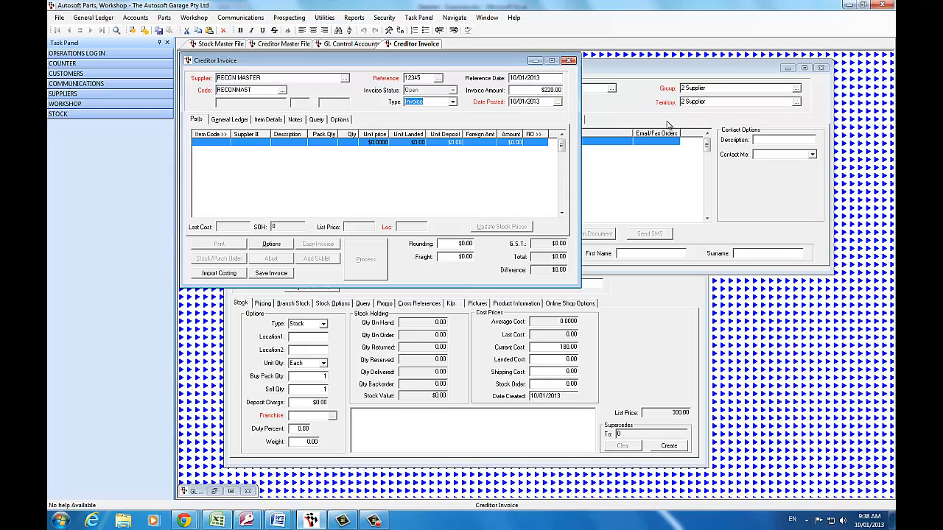
key(Tab)
key(Tab)
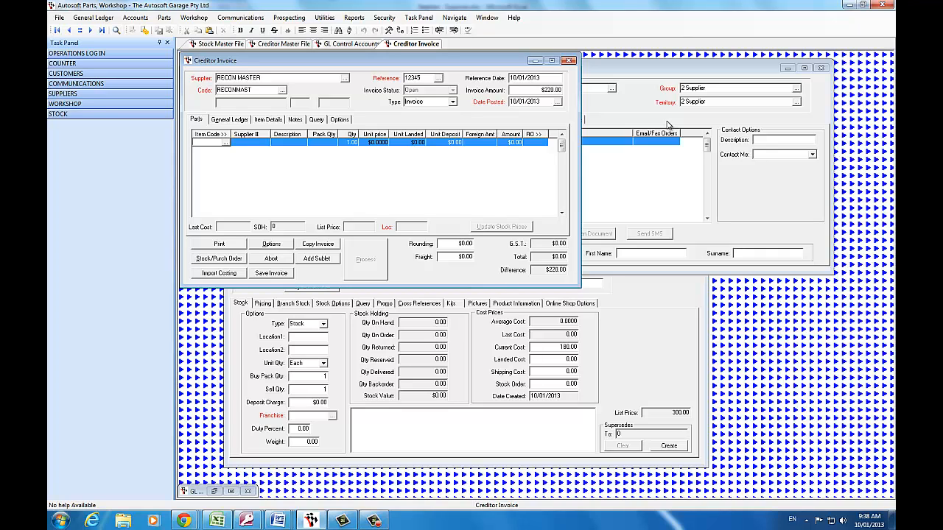
- Add part K76CODER to the creditor invoice with a quantity of 1 and an amount of $200
key(Tab)
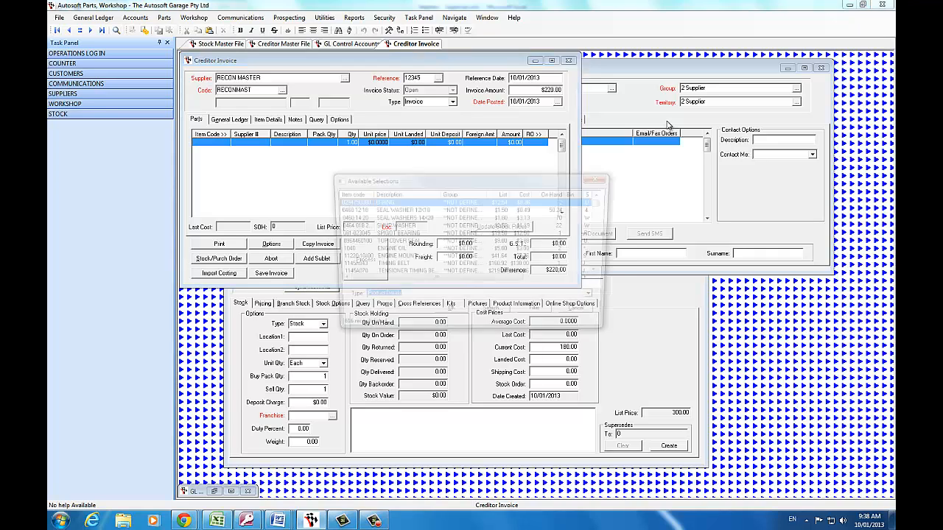
text(ODER)
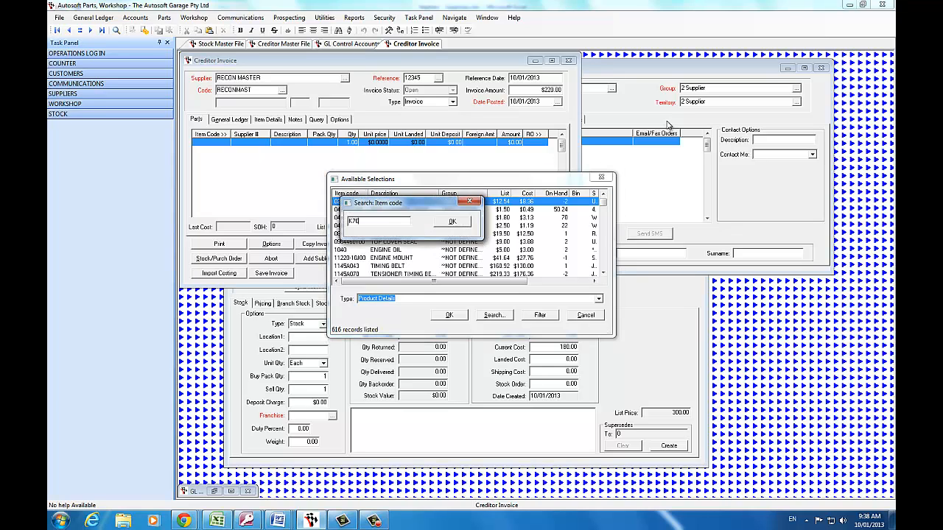
key(Return)
key(Return)
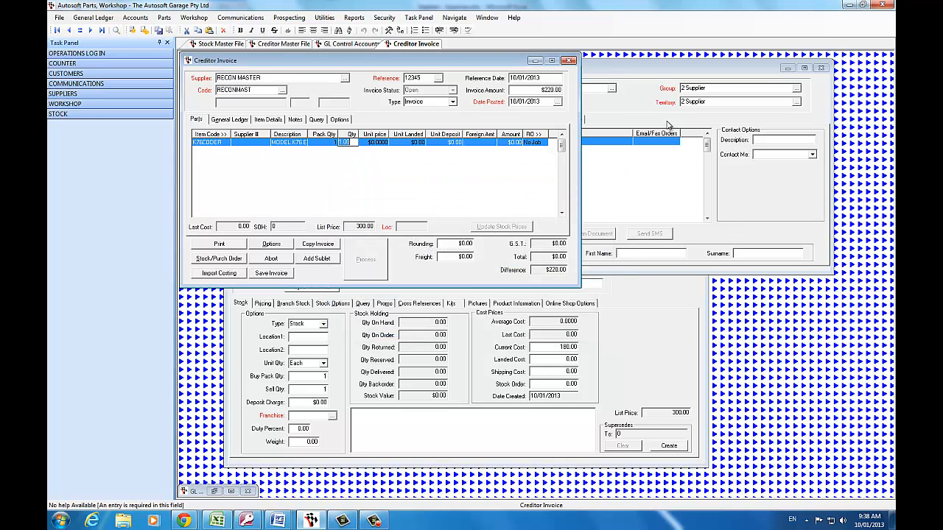
key(Tab)
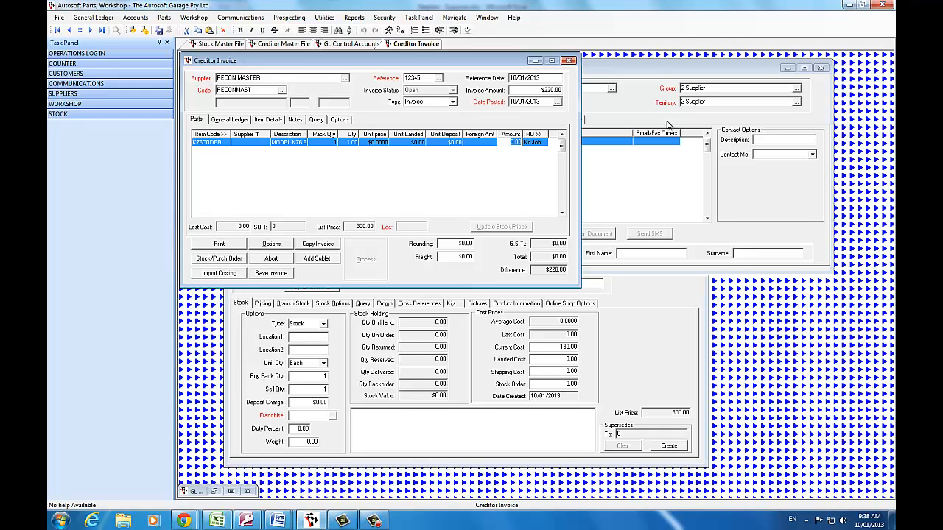
text(200)
key(Return)
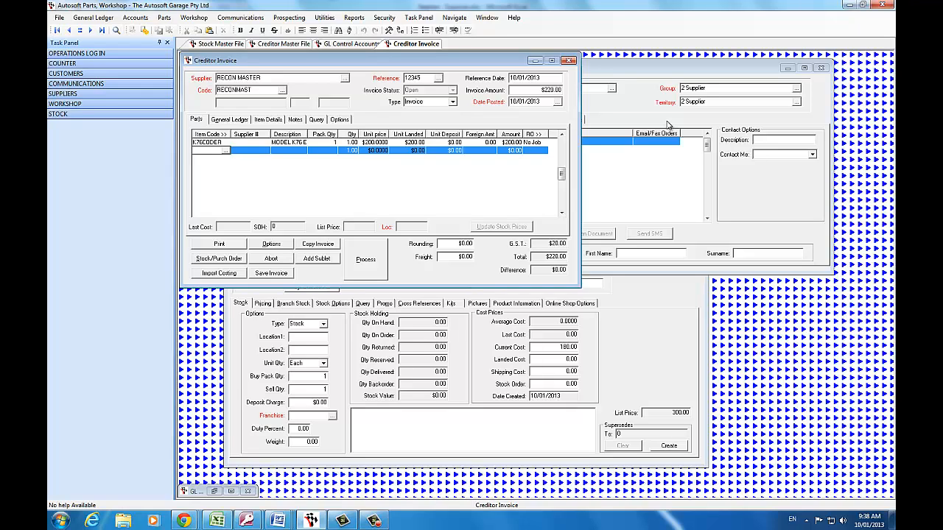
- Set the unit deposit on the K76CODER line to $20 and process the creditor invoice
click(443, 142)
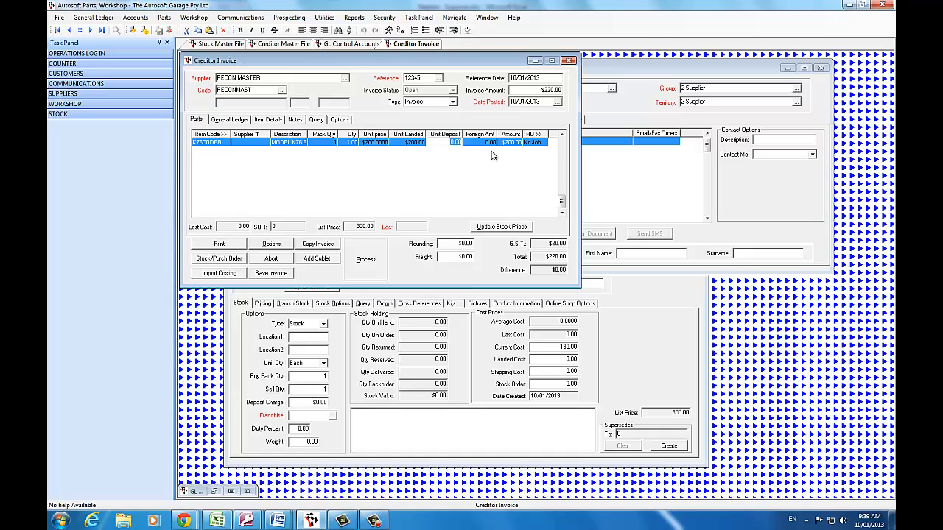
text(20)
key(Tab)
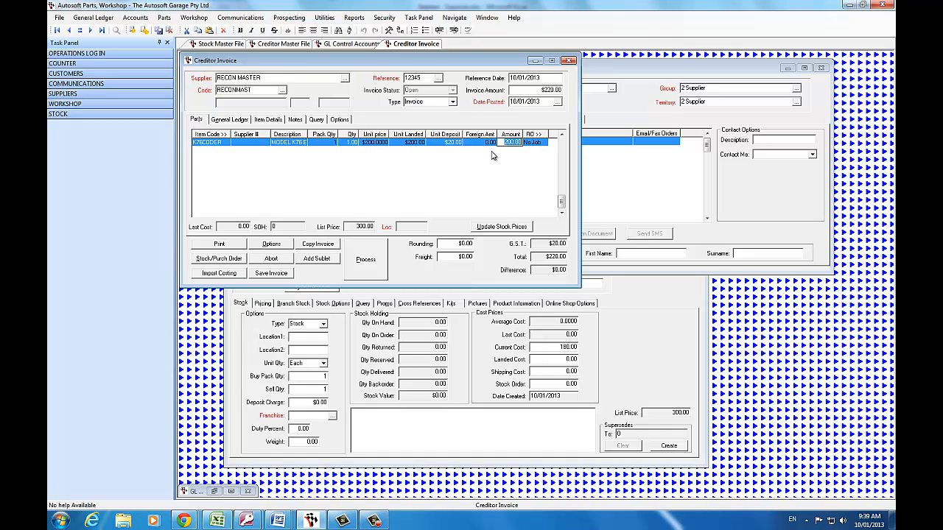
key(Return)
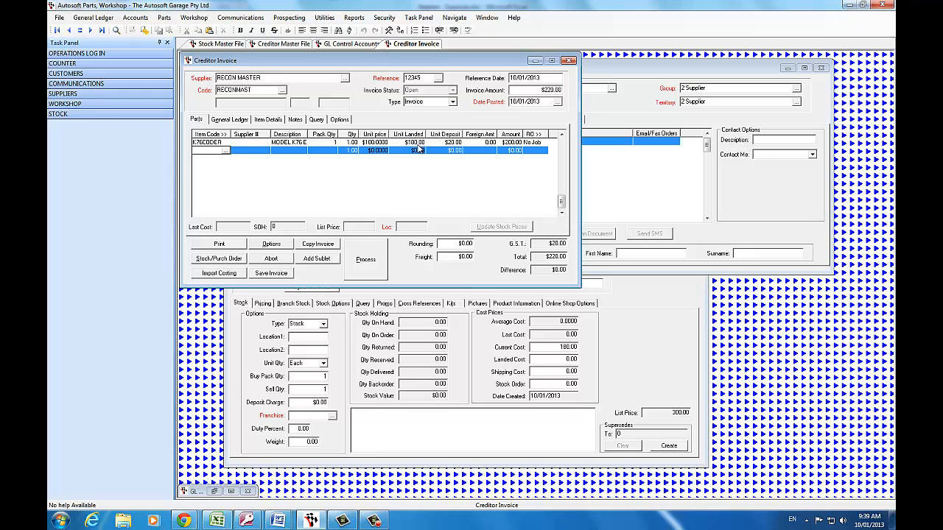
key(Up)
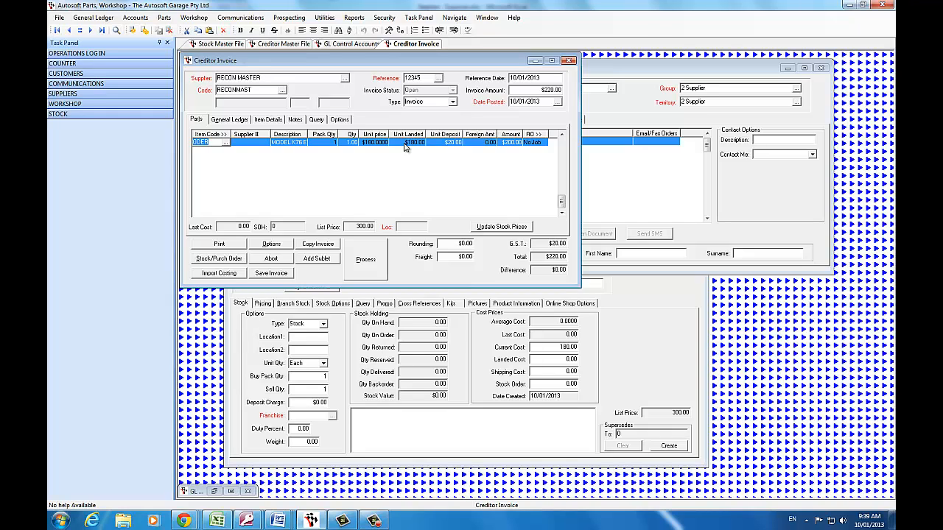
click(365, 254)
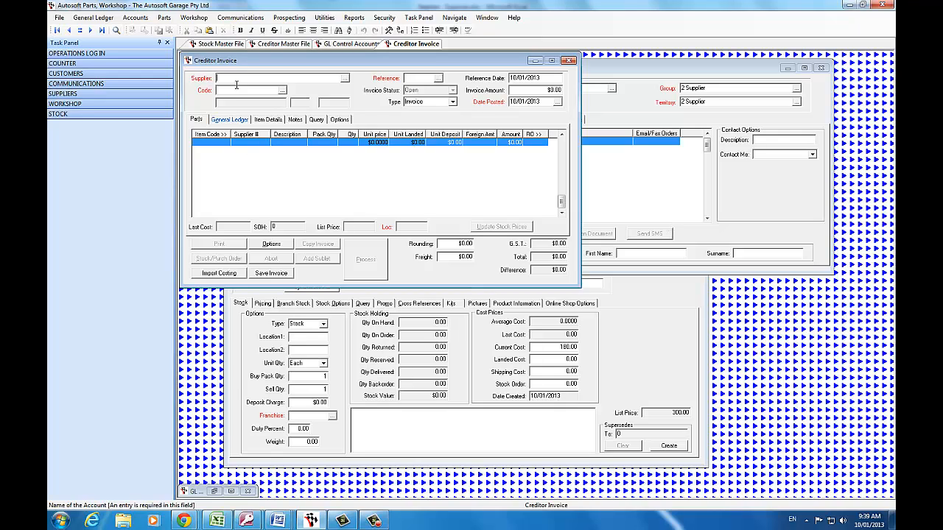
- Reload item K76CODER in the Stock Master File to check its quantities and costs, accepting the Windows 7 Basic color scheme
click(227, 45)
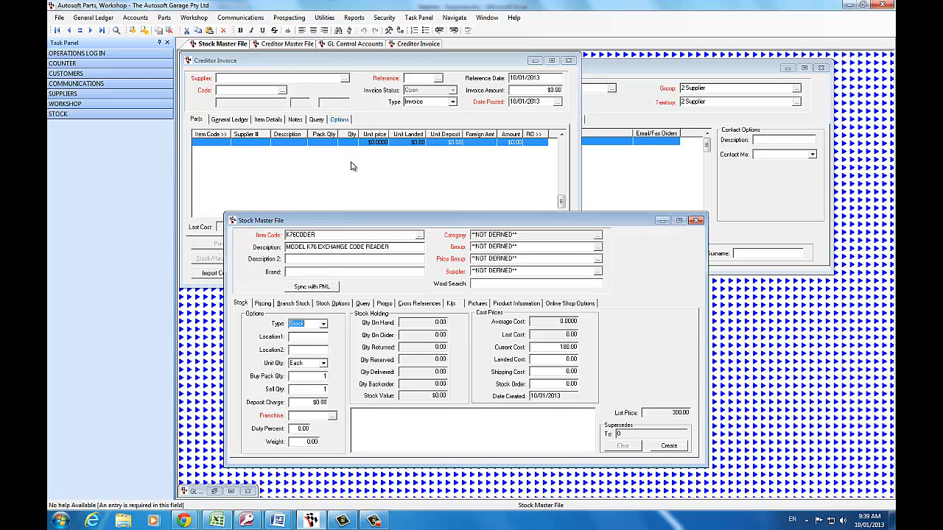
key(F7)
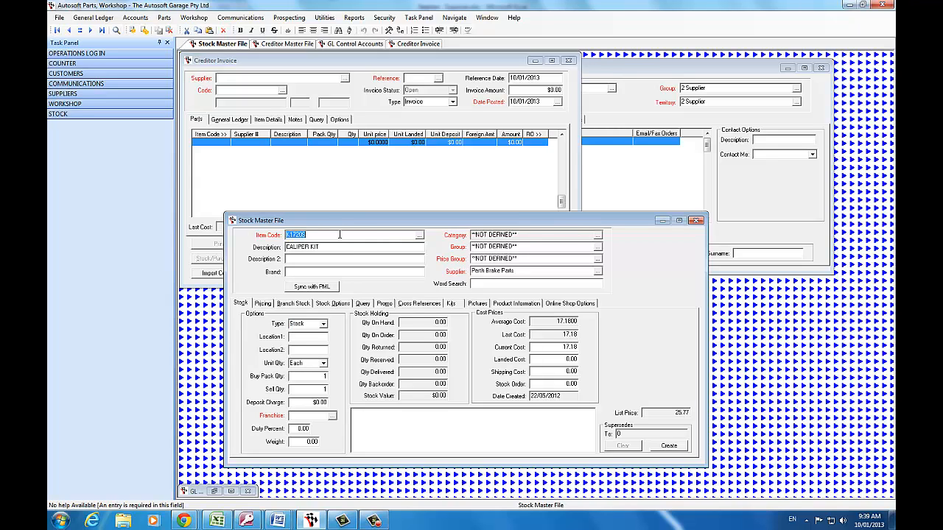
key(F8)
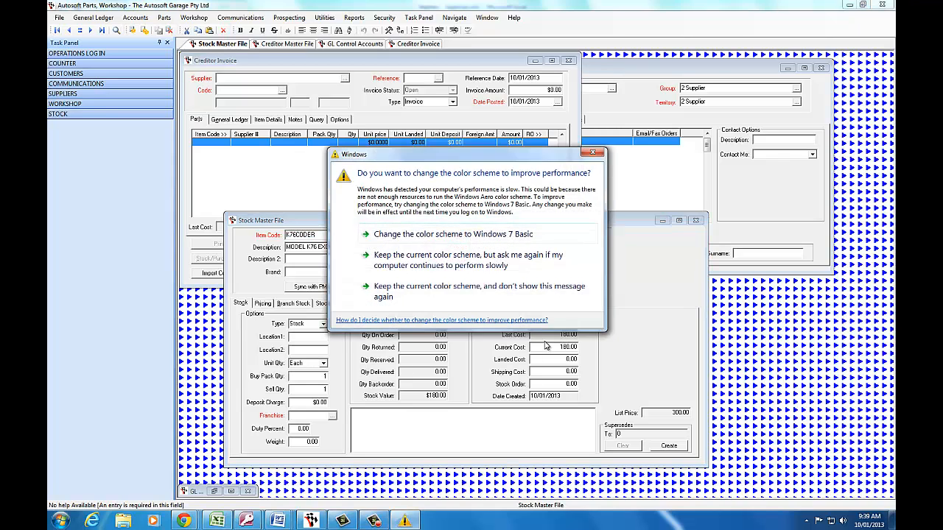
click(502, 235)
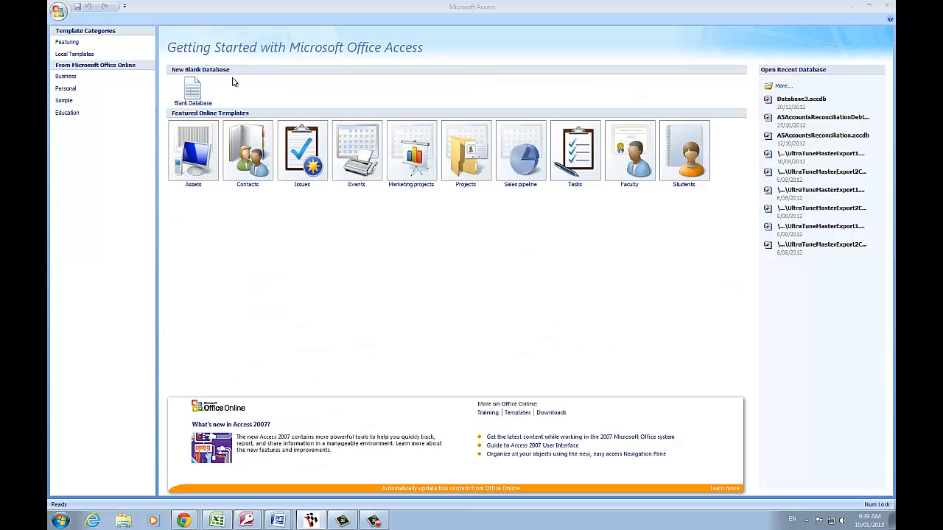
click(850, 9)
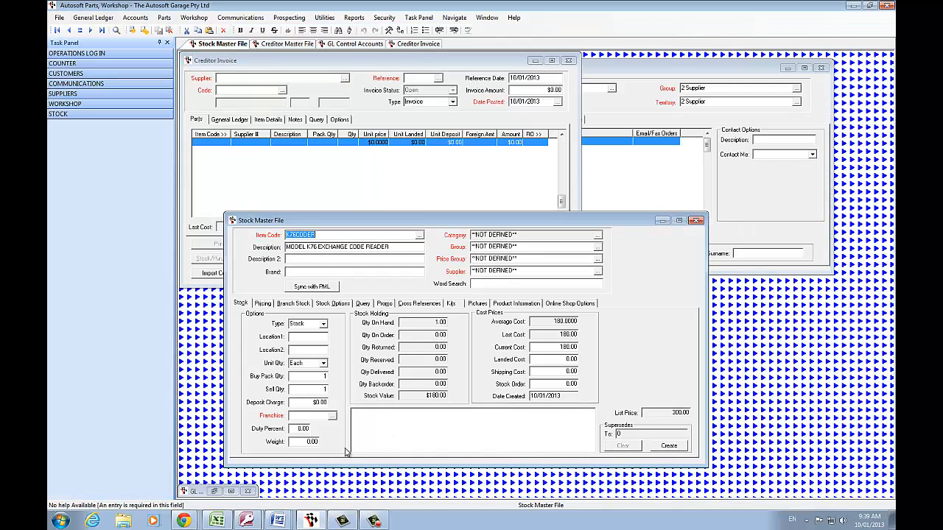
- Load general ledger account 2090 Deposits and run the GL Transaction History query to check the deposit posting
click(108, 18)
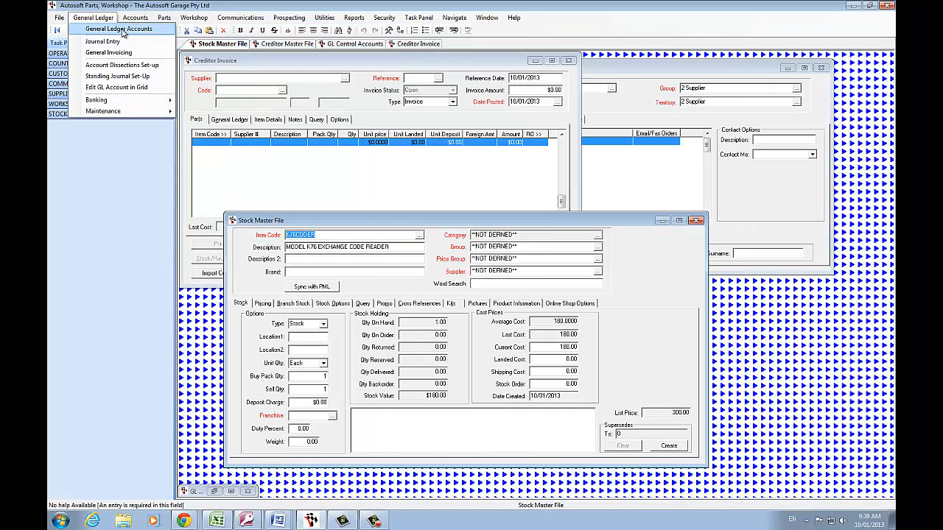
click(124, 32)
click(218, 85)
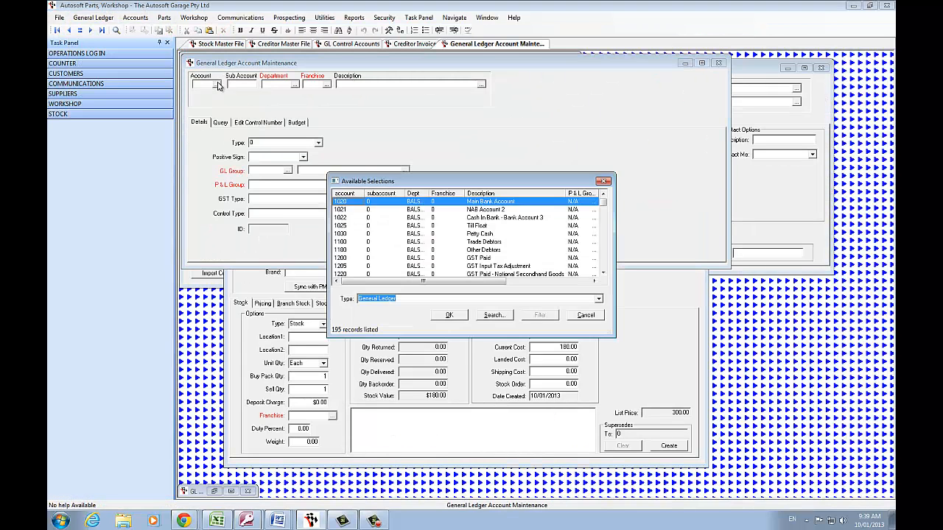
text(2090)
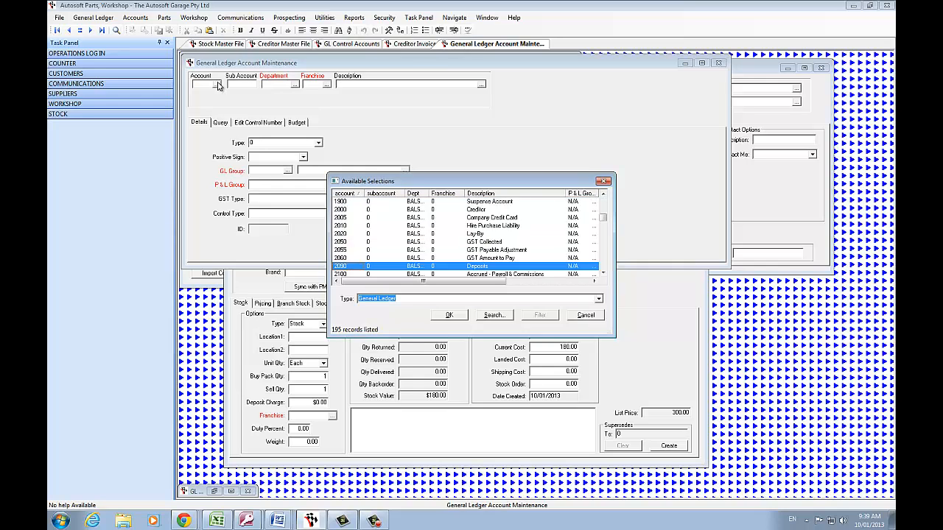
key(Return)
click(220, 123)
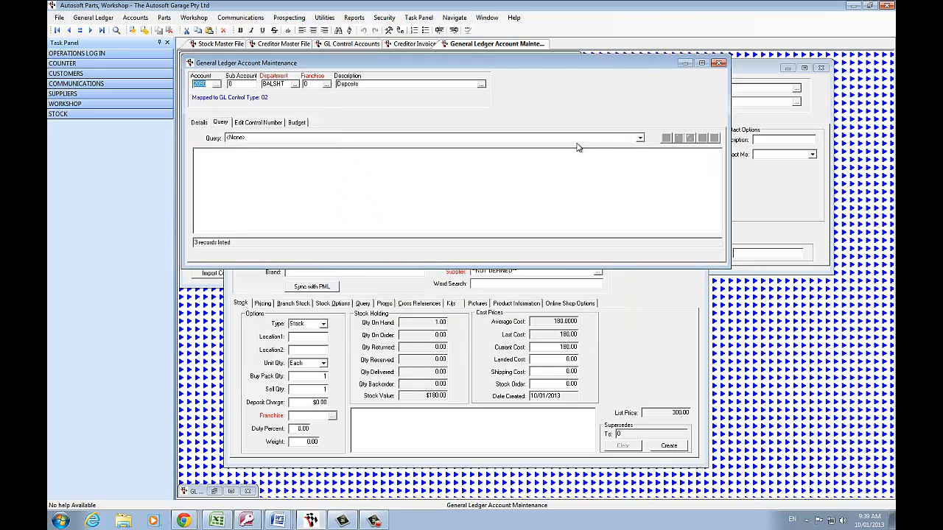
click(639, 138)
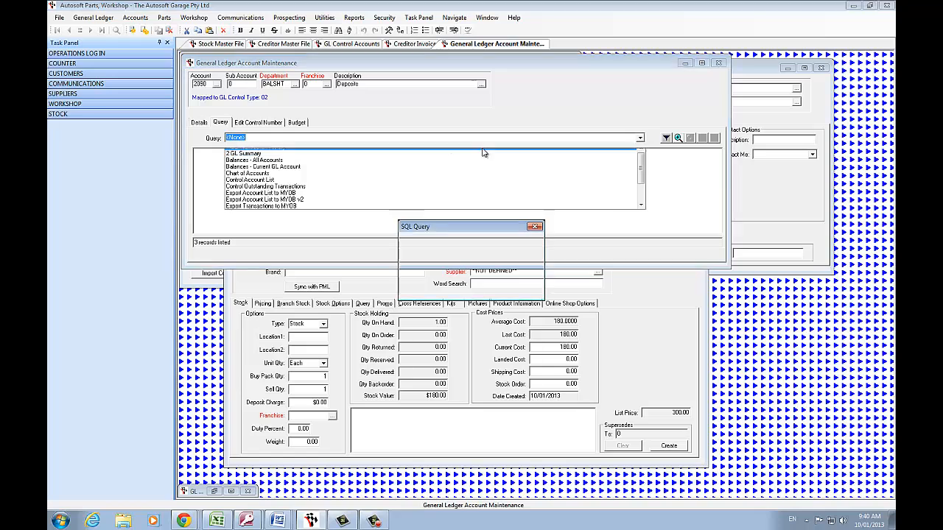
click(346, 178)
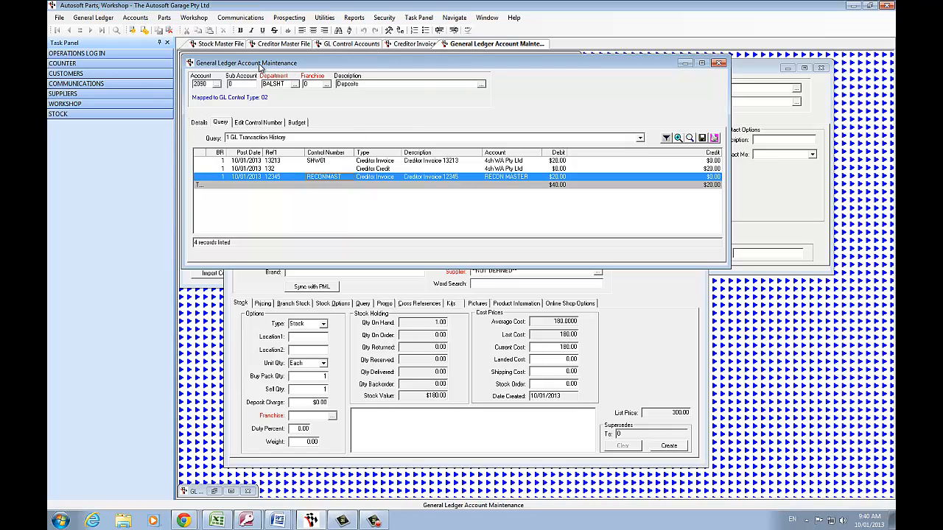
- Start a new parts invoice for the CASH account without opening the saved invoice
click(164, 19)
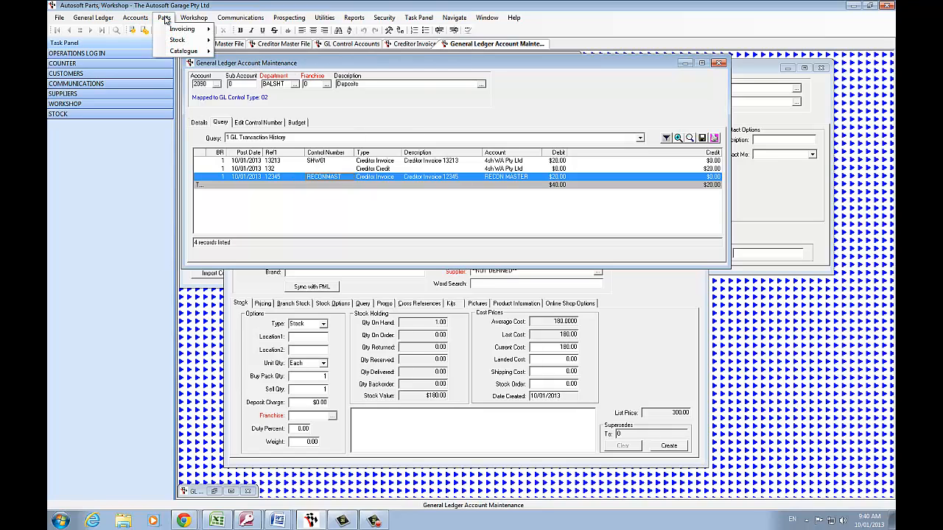
mouse_move(182, 29)
click(243, 29)
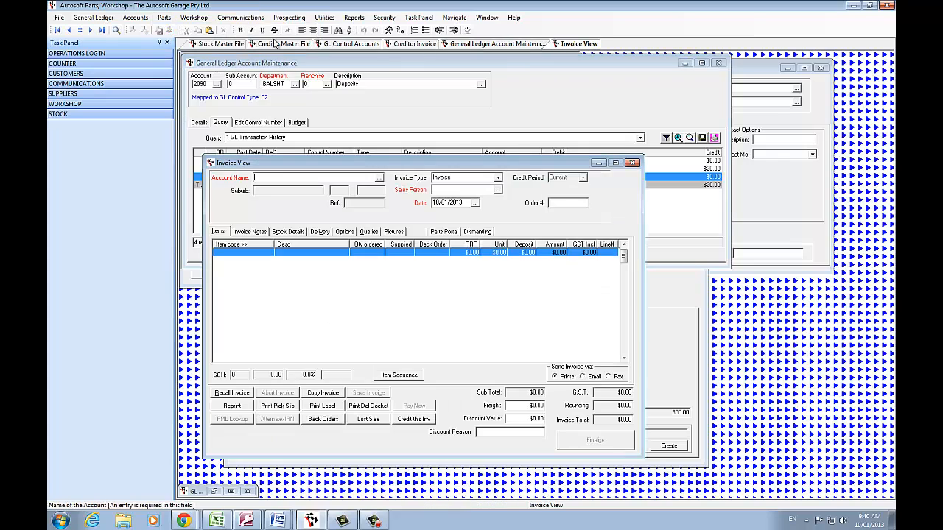
text(CASH)
key(Tab)
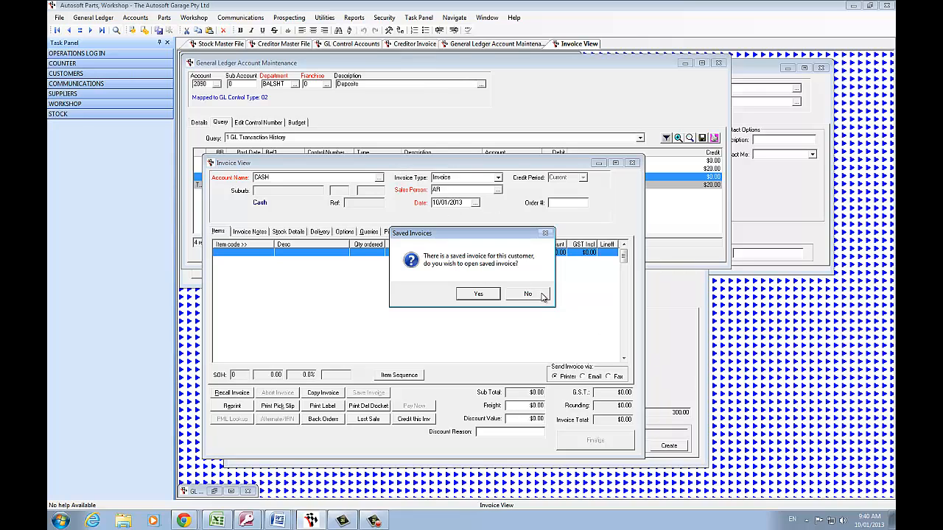
click(540, 295)
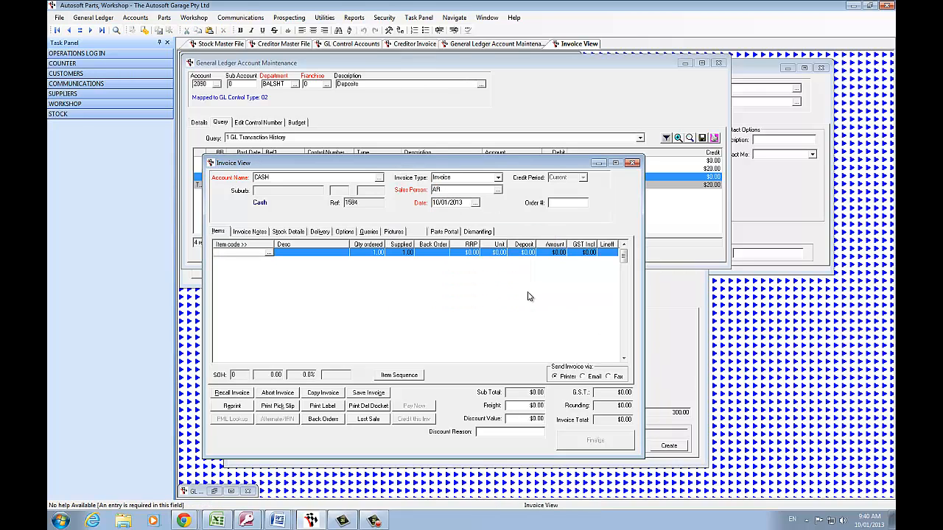
- Add one K76CODER to the cash invoice, declining to add the unlisted item to the stock file
text(ABC)
key(Tab)
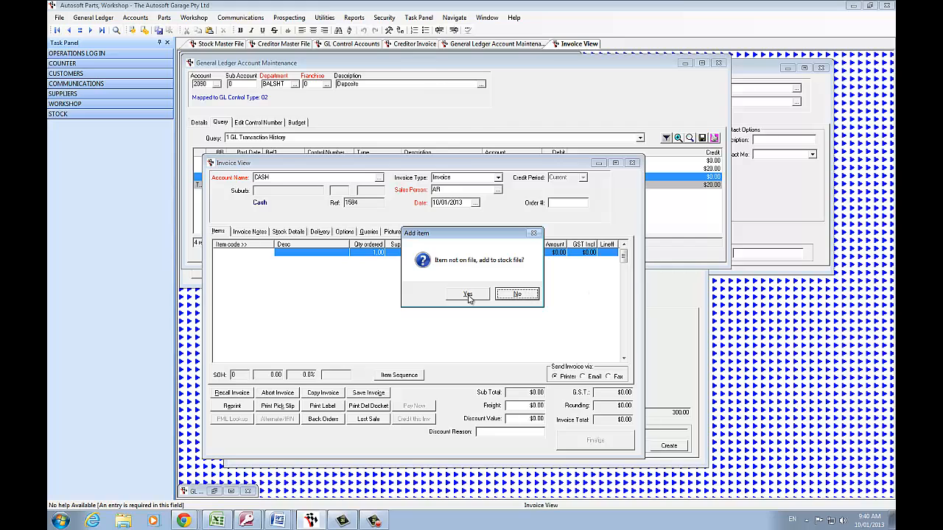
click(515, 294)
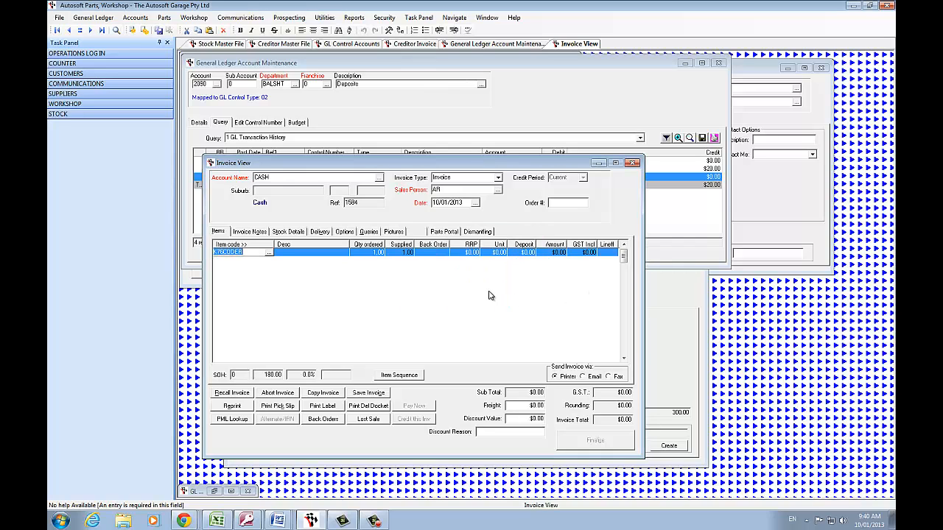
key(Tab)
key(Tab)
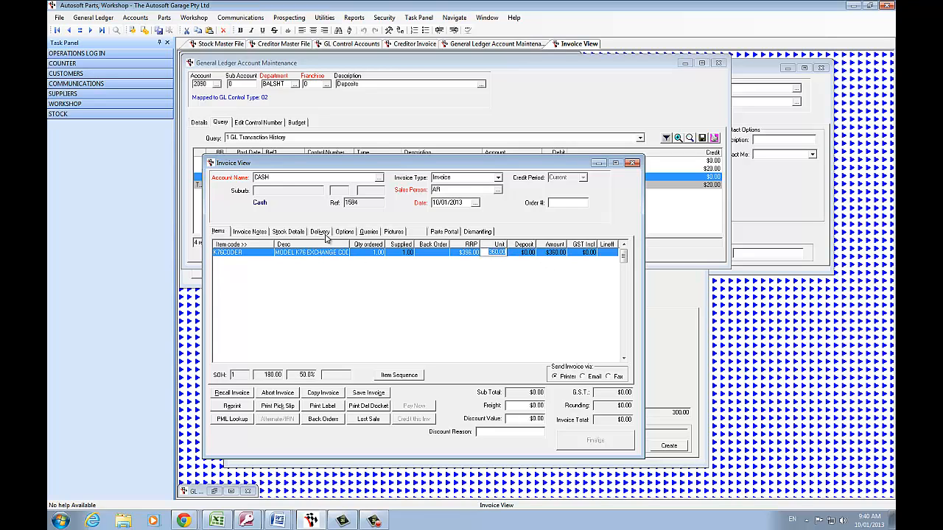
key(Return)
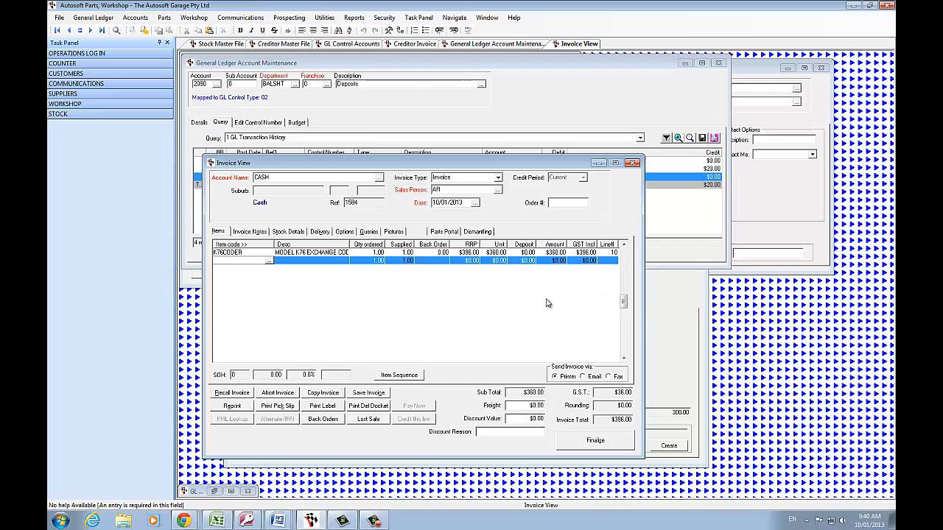
- Finalise the cash invoice with the full amount paid in cash and accept the A4 portrait page setup
click(593, 442)
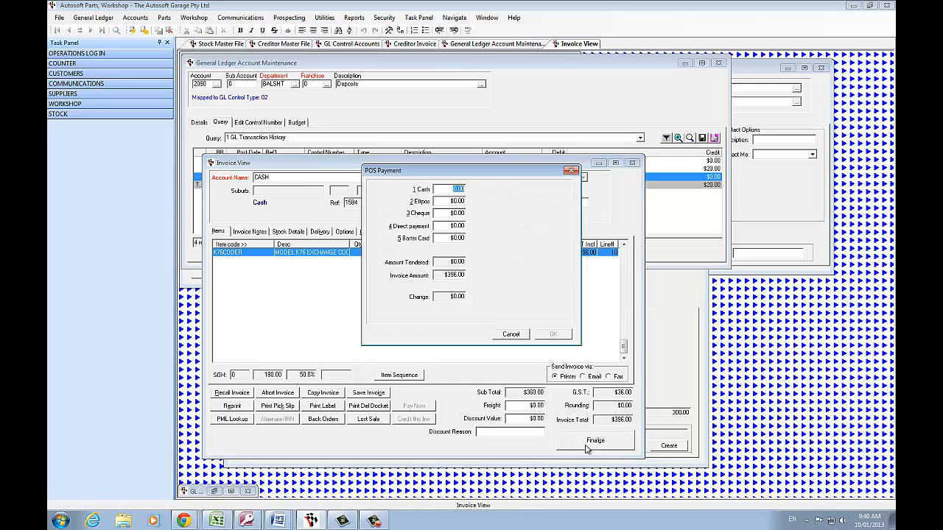
key(alt+1)
click(551, 335)
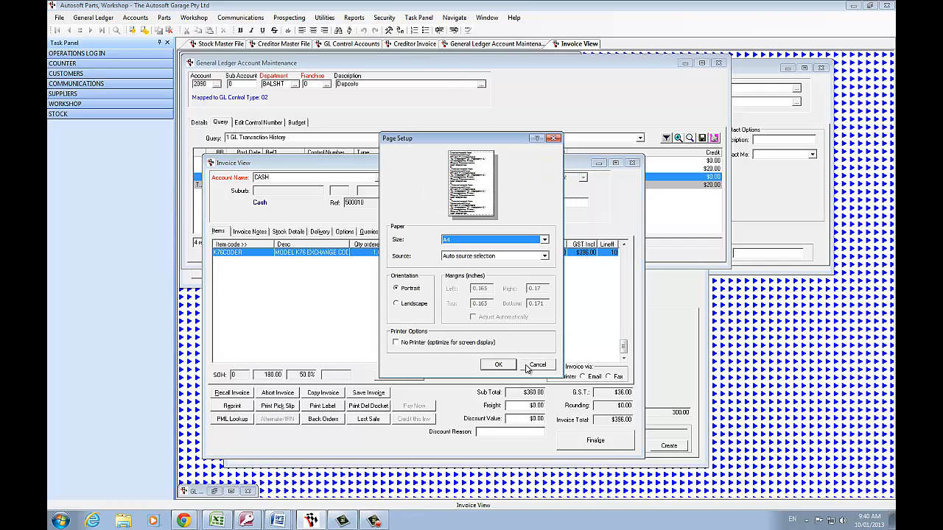
click(506, 366)
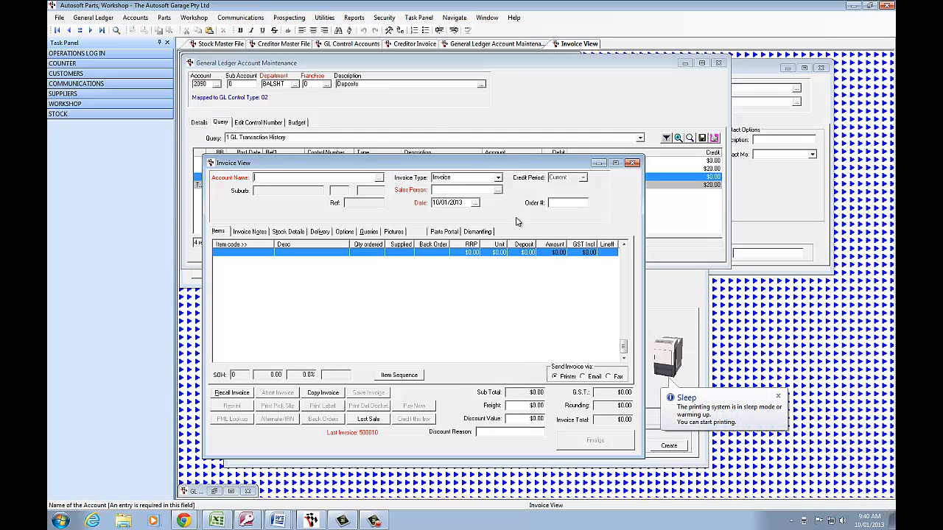
- Reload K76CODER in the Stock Master File and run its Stock History query to examine the CASH sale
click(213, 44)
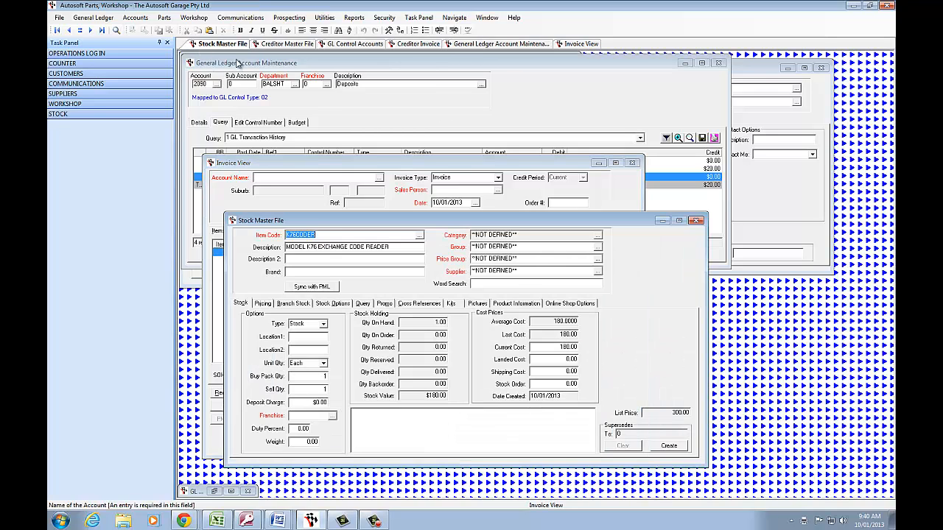
click(325, 233)
key(Return)
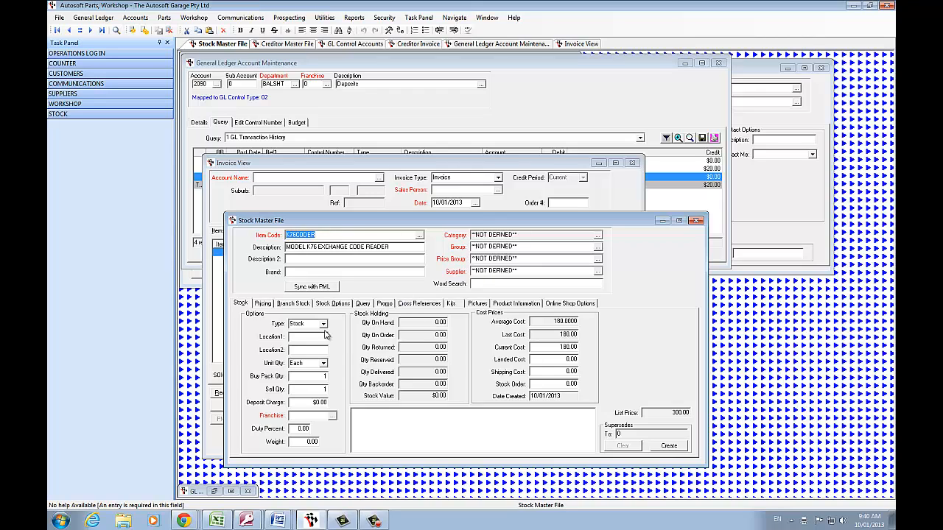
click(363, 304)
click(507, 319)
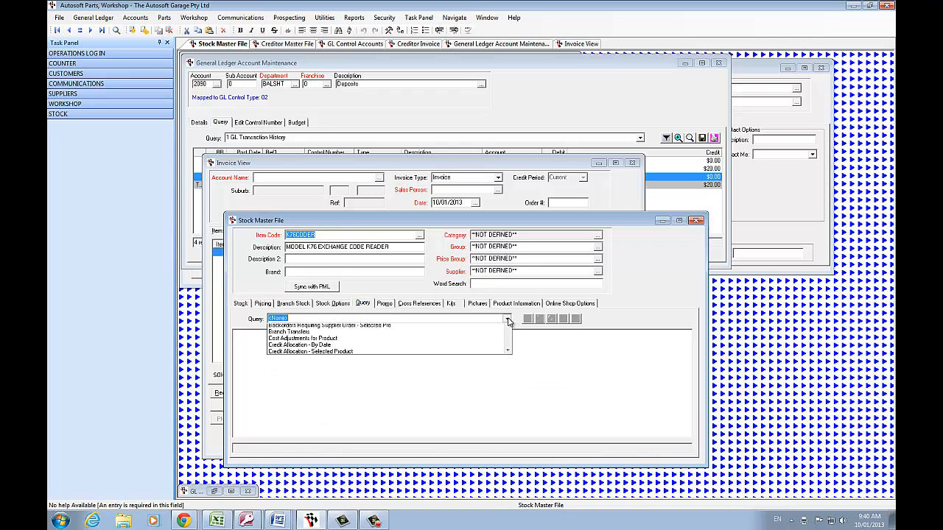
click(438, 328)
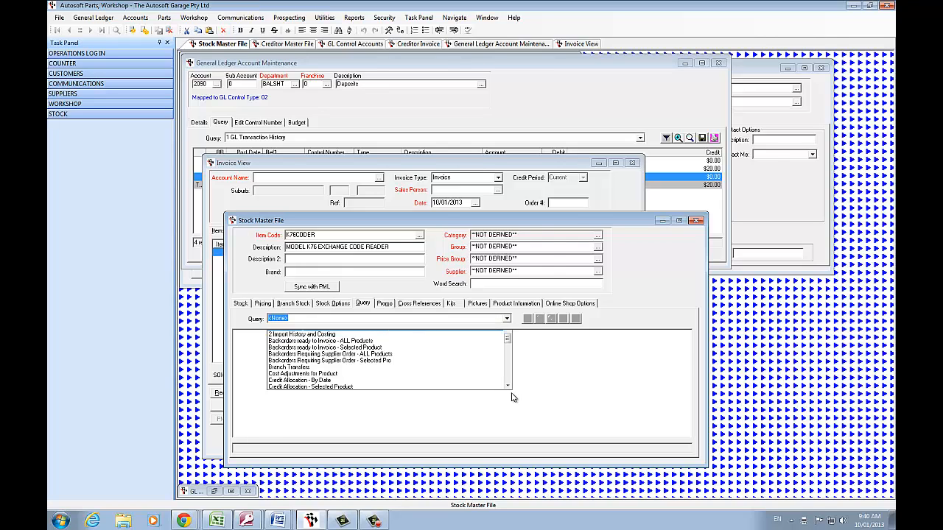
click(422, 343)
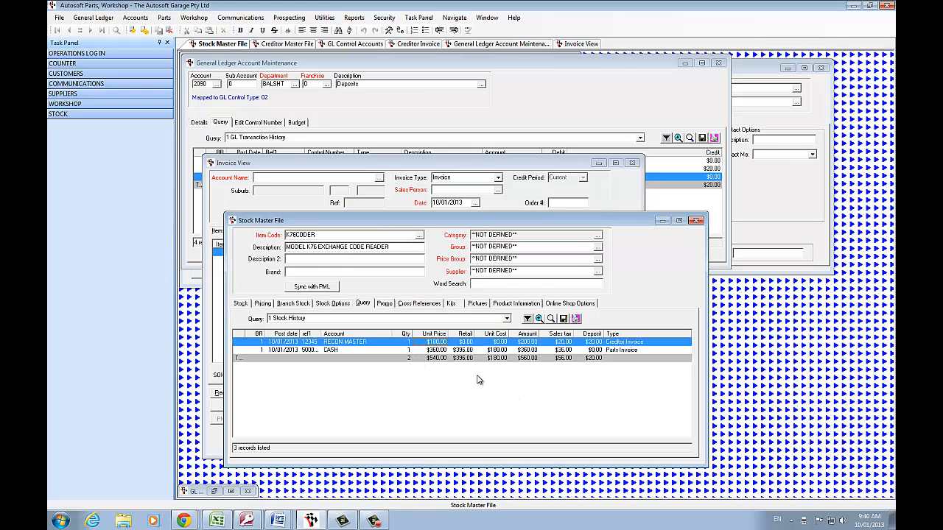
click(438, 351)
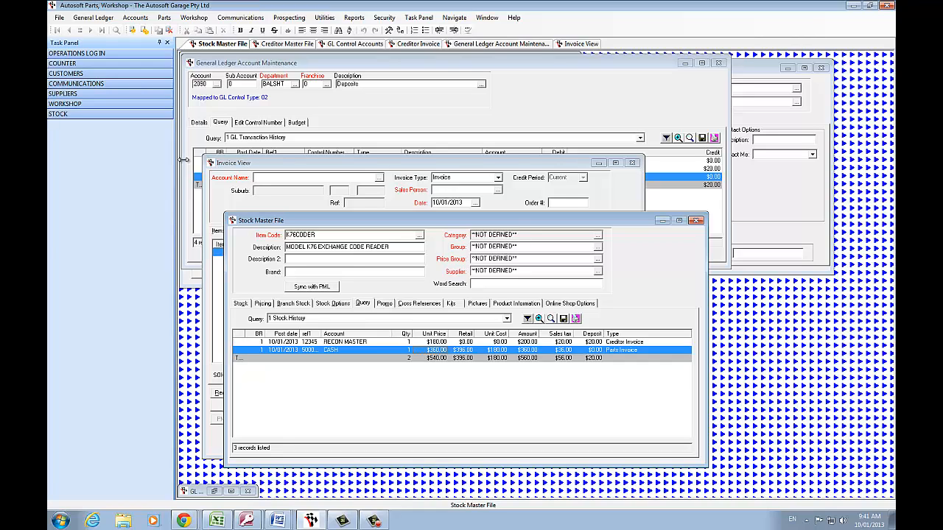
- Run the Creditor History query for RECON MASTER in the Creditor Master File and check the supplier's balances
click(136, 17)
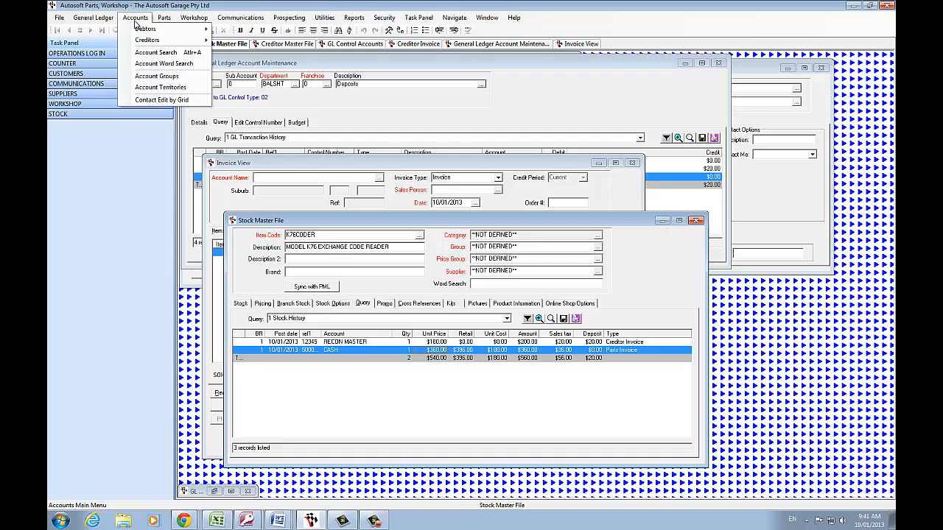
mouse_move(142, 31)
click(254, 41)
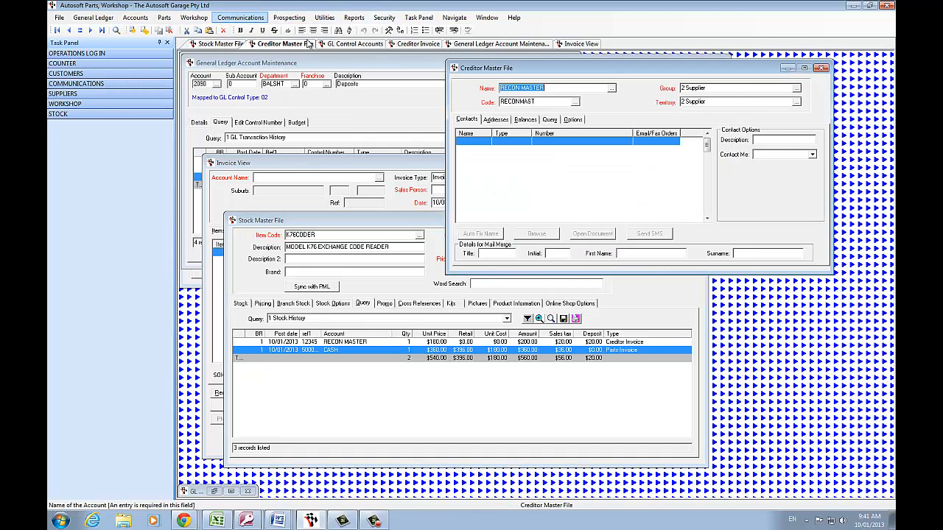
click(550, 119)
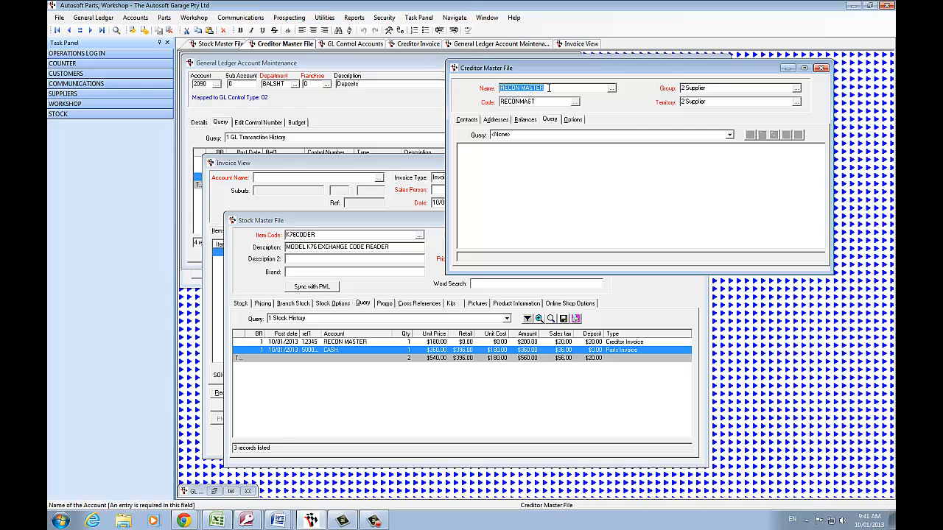
click(729, 135)
click(709, 143)
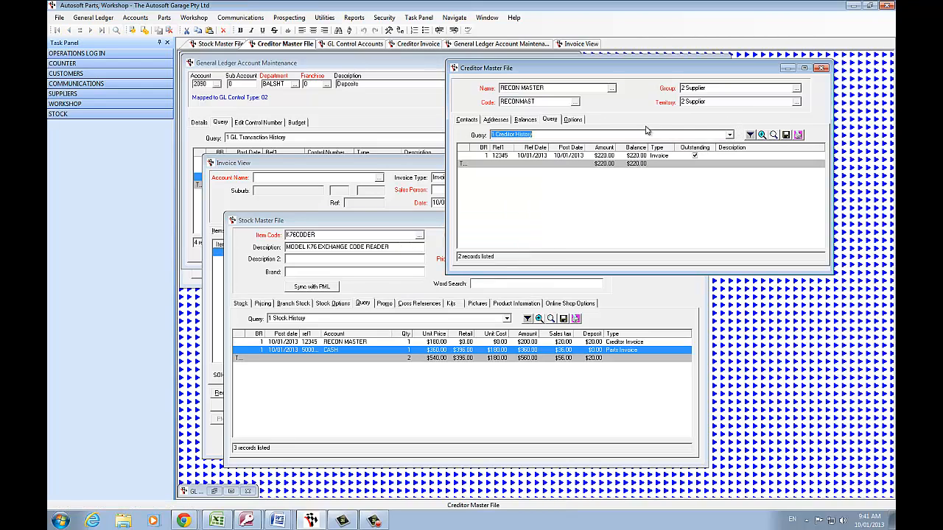
click(615, 157)
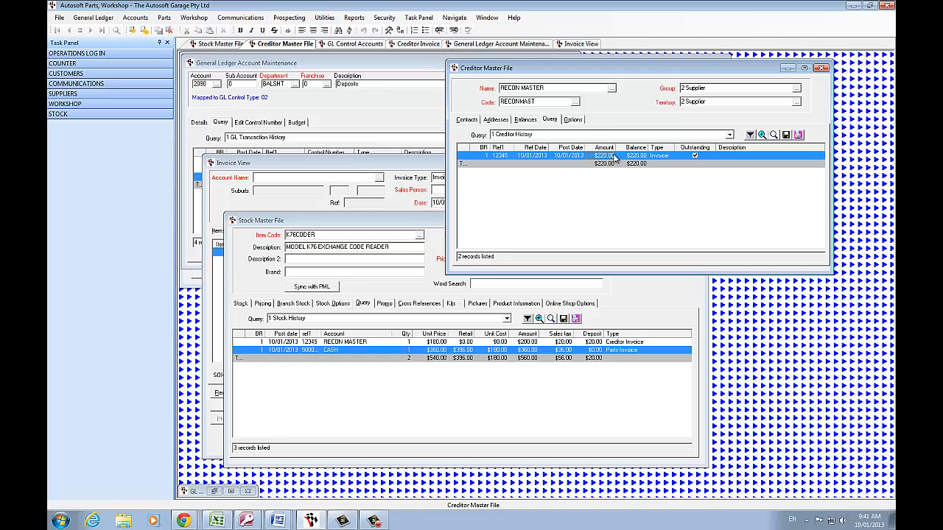
click(525, 120)
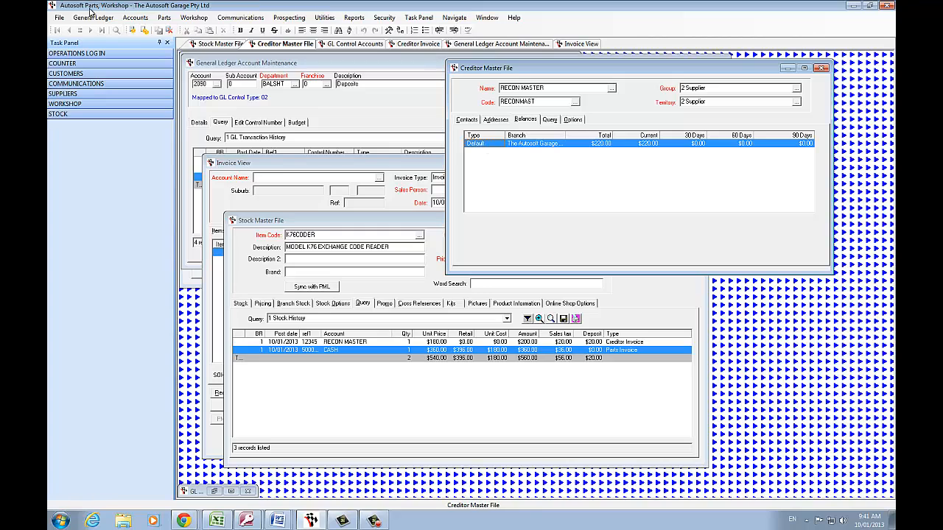
- Start a new creditor invoice for supplier RECON MASTER
click(134, 17)
mouse_move(162, 39)
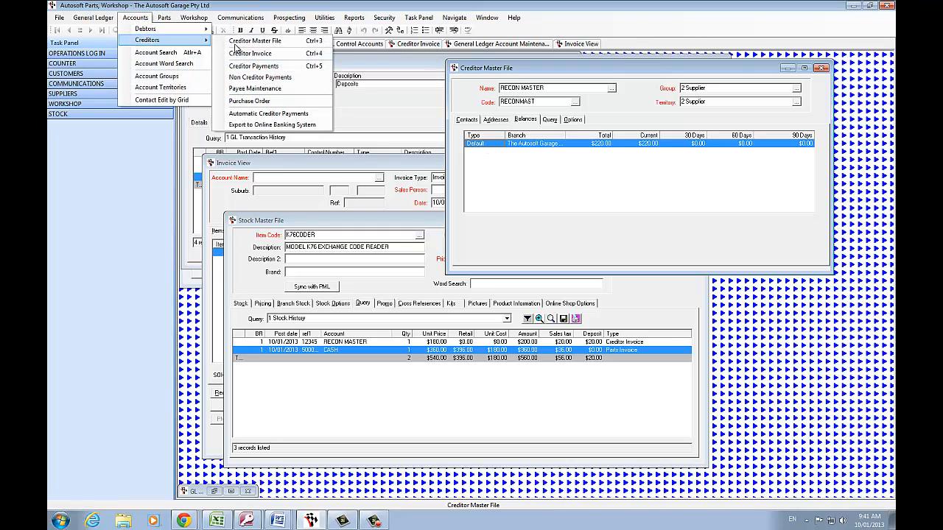
click(291, 55)
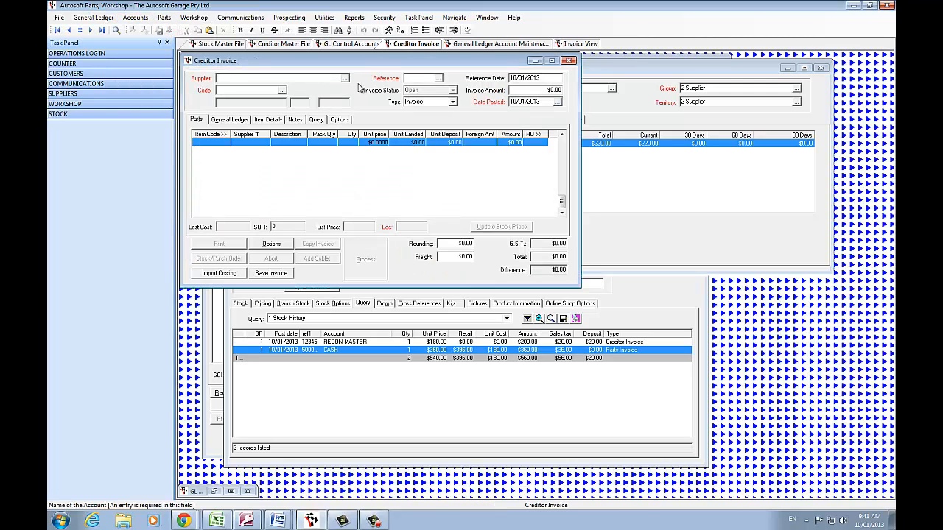
text(RECON MASTER)
key(Return)
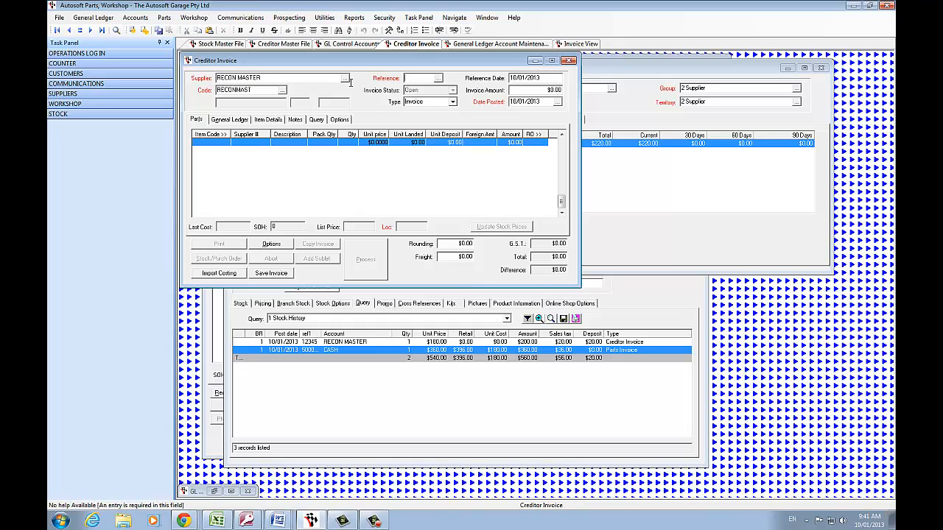
- Fill in the creditor invoice header with reference c12345, an invoice amount of $22.00 and the type Credit
text(c123435)
key(Return)
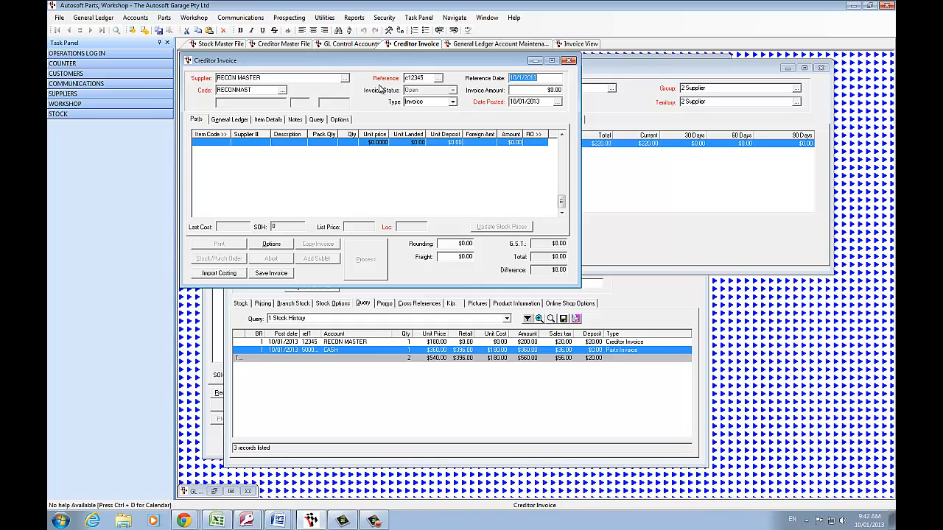
key(Return)
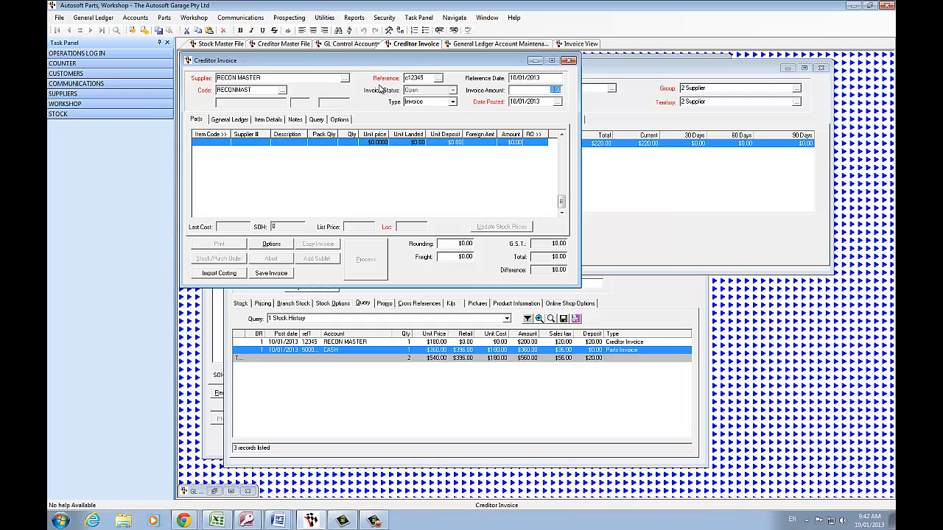
text(22)
key(Return)
click(452, 102)
click(442, 116)
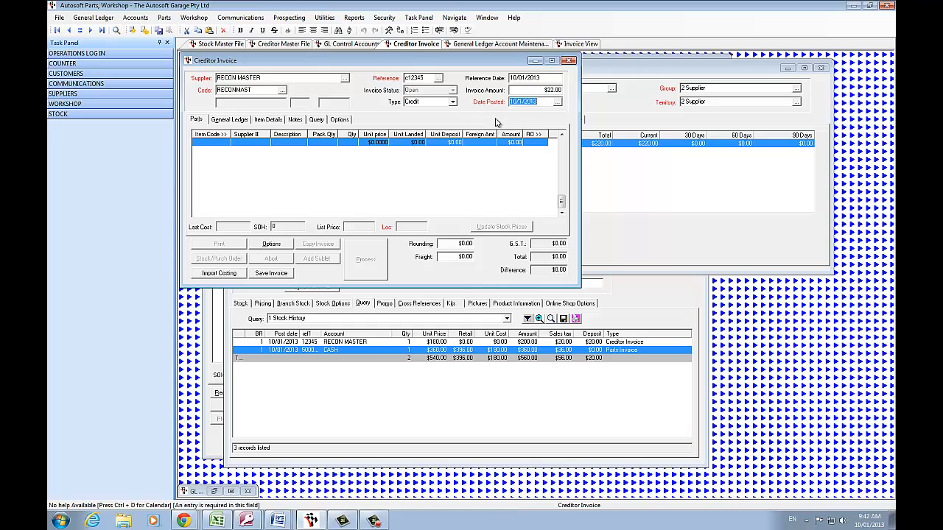
- Add a general ledger line to the credit for account 2090 Deposits with the remark "Return of Core K76 Coder"
key(Return)
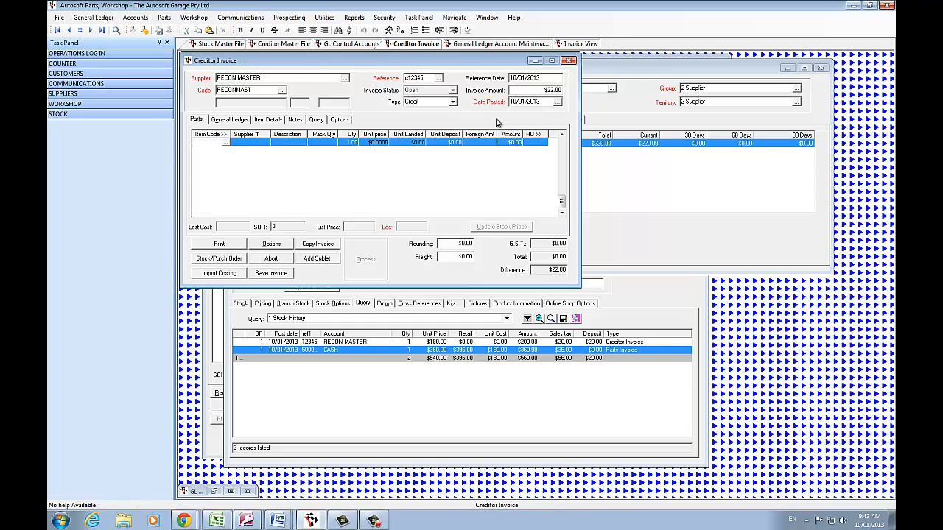
click(247, 121)
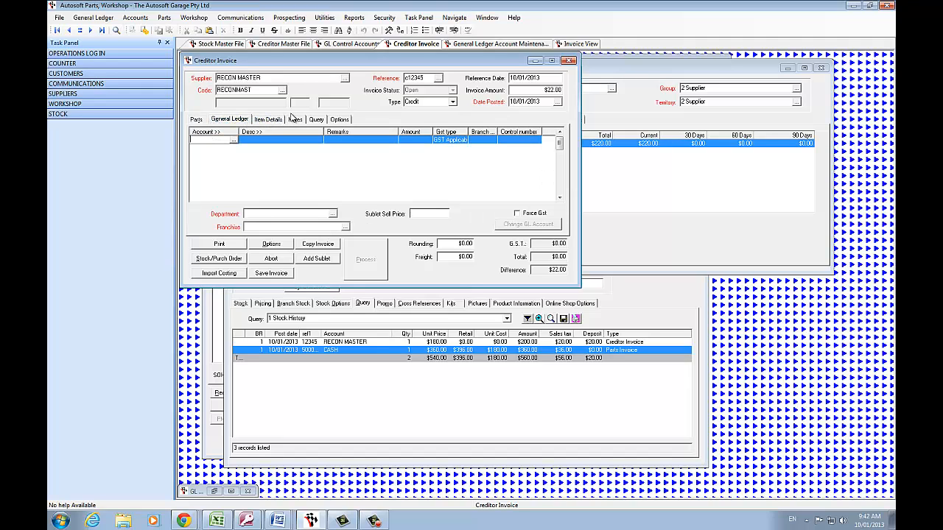
text(2050)
key(Tab)
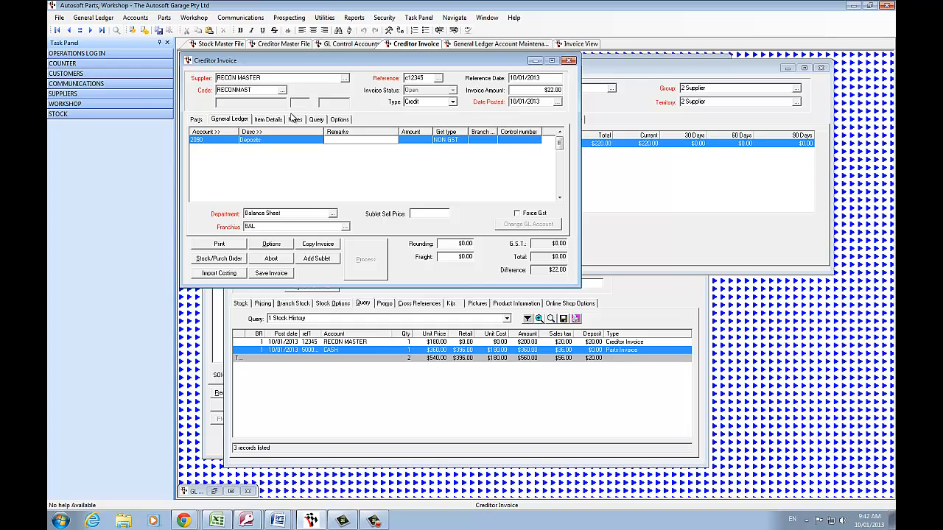
text(recon)
key(BackSpace)
key(BackSpace)
key(BackSpace)
key(BackSpace)
key(BackSpace)
text(Return of Core K76 Coder)
key(Tab)
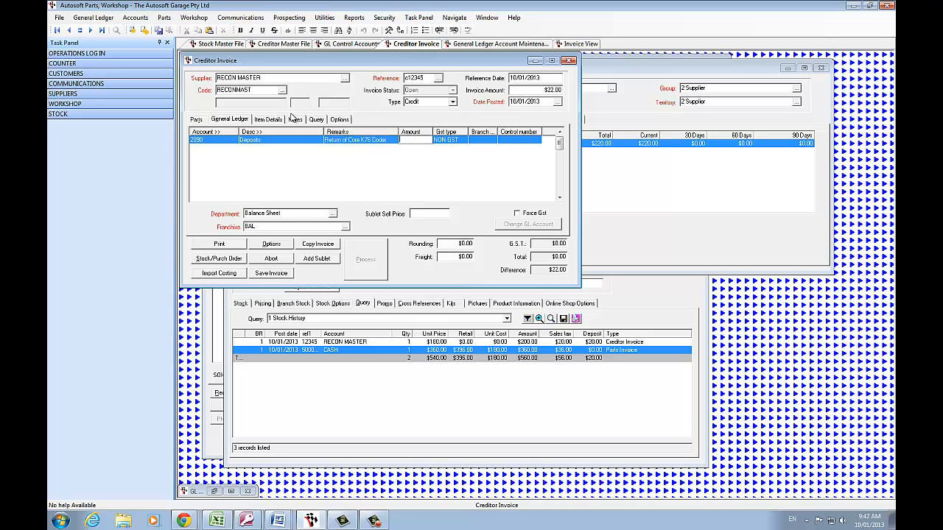
- Set the Deposits line's amount to 20.00 with GST Applicable as its GST type, and process the supplier credit
text(20)
key(Tab)
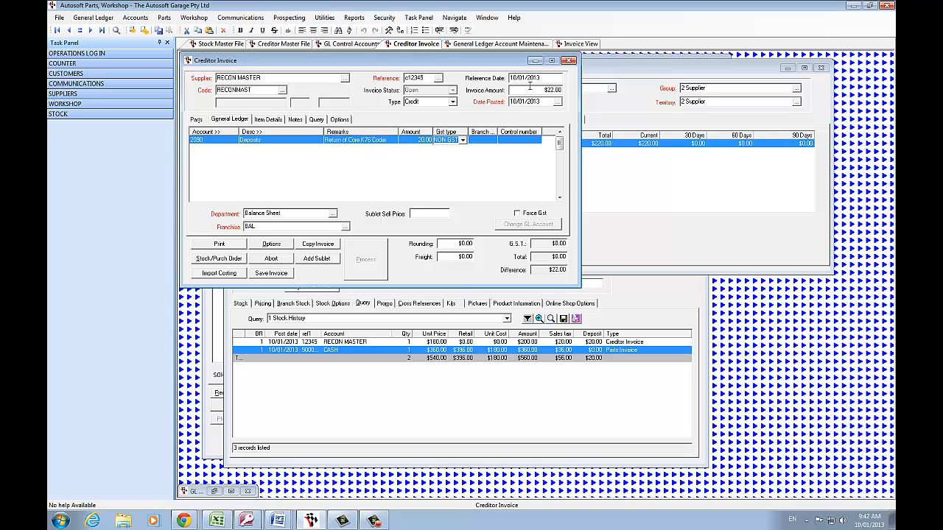
click(463, 141)
click(450, 148)
click(499, 134)
key(Tab)
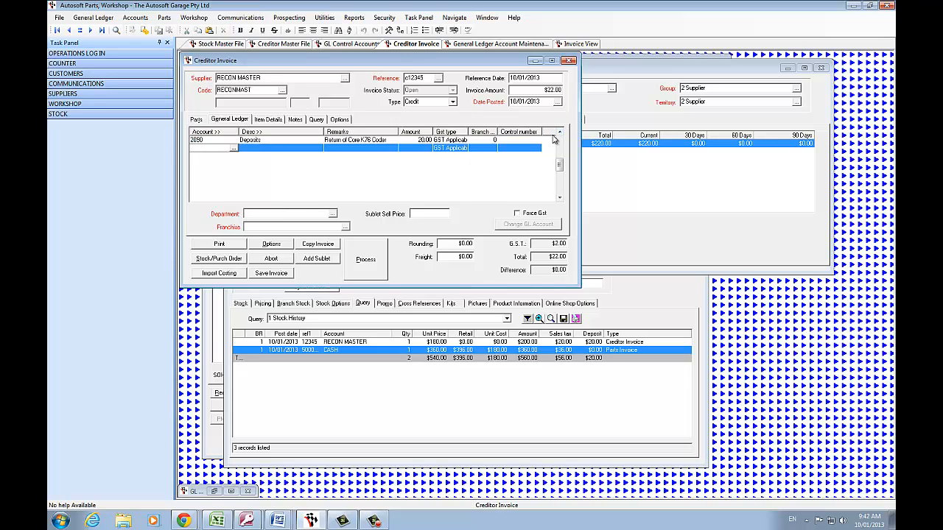
click(367, 260)
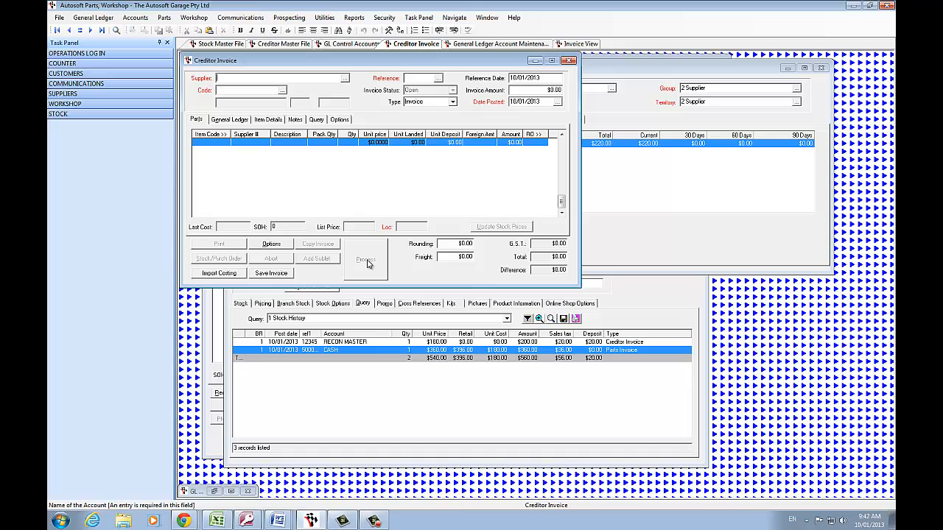
- Reload RECON MASTER in the Creditor Master File to check its balances, and examine the supplier's invoice line in the stock history
click(595, 72)
click(566, 88)
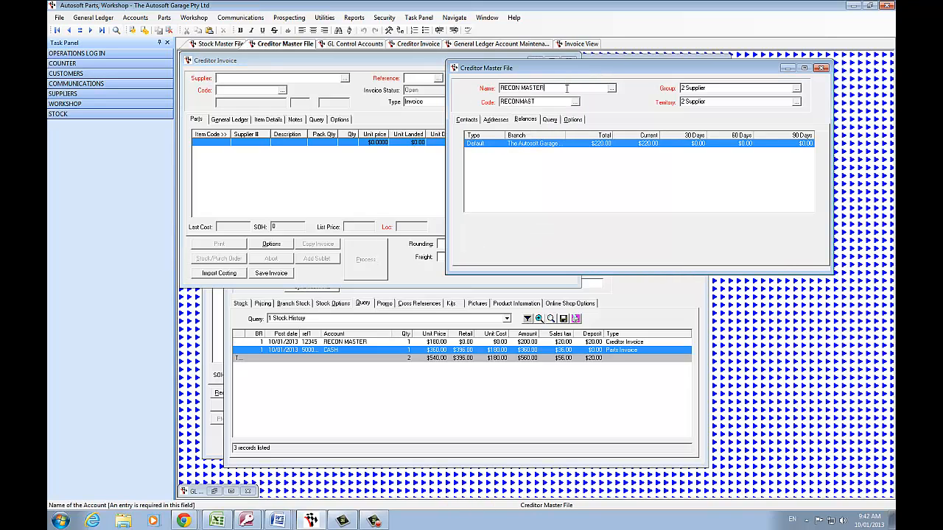
key(Return)
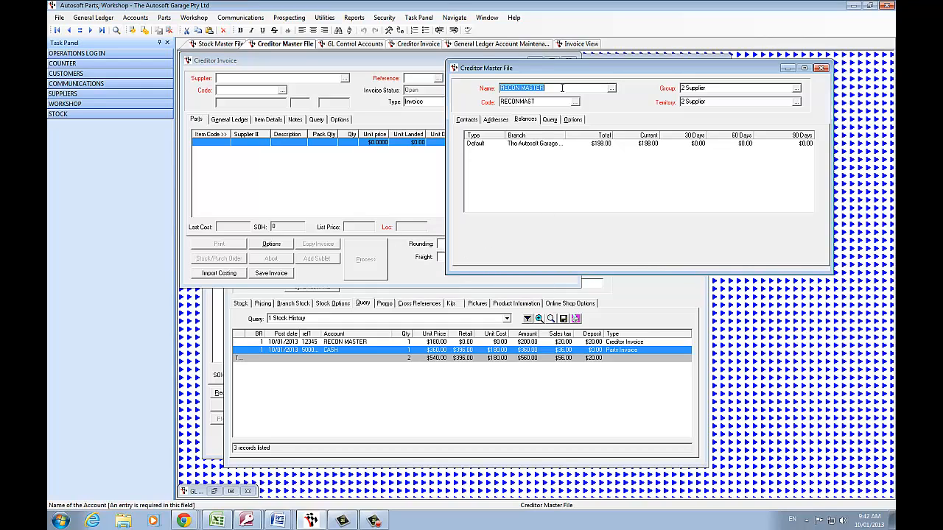
click(600, 146)
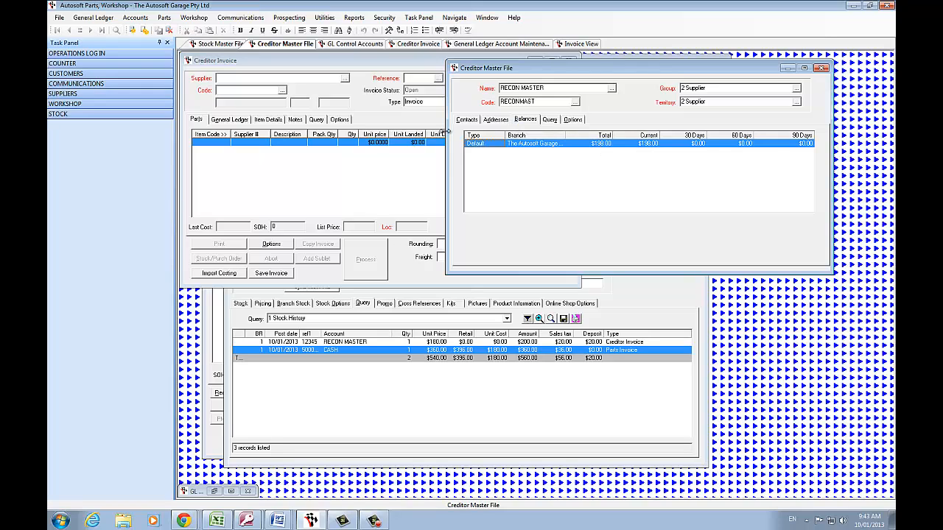
click(364, 343)
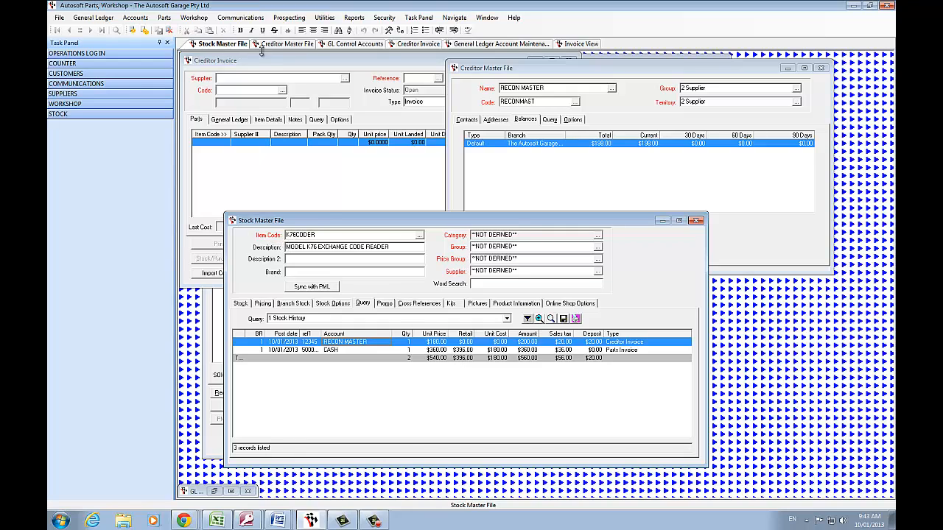
- Start a creditor payment to supplier RECON MASTER from the main bank account with an amount of $198.00
click(135, 17)
mouse_move(149, 41)
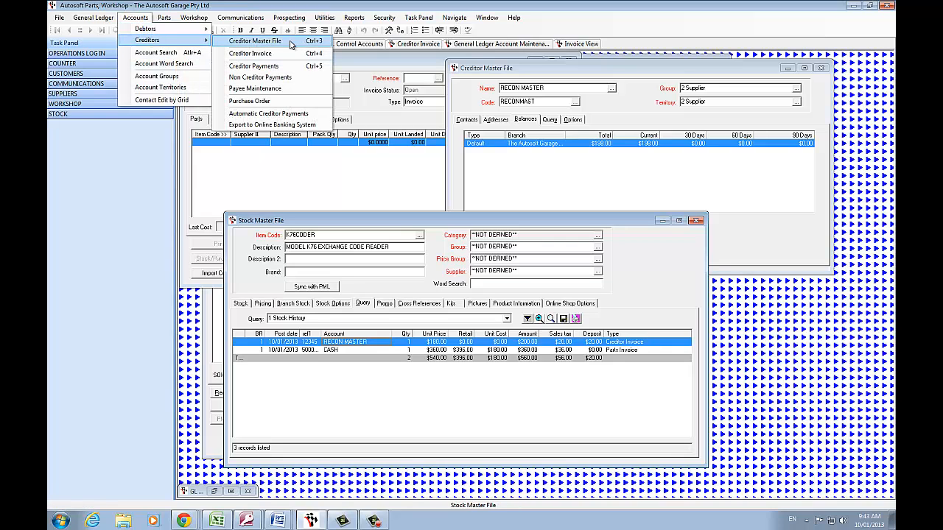
click(273, 66)
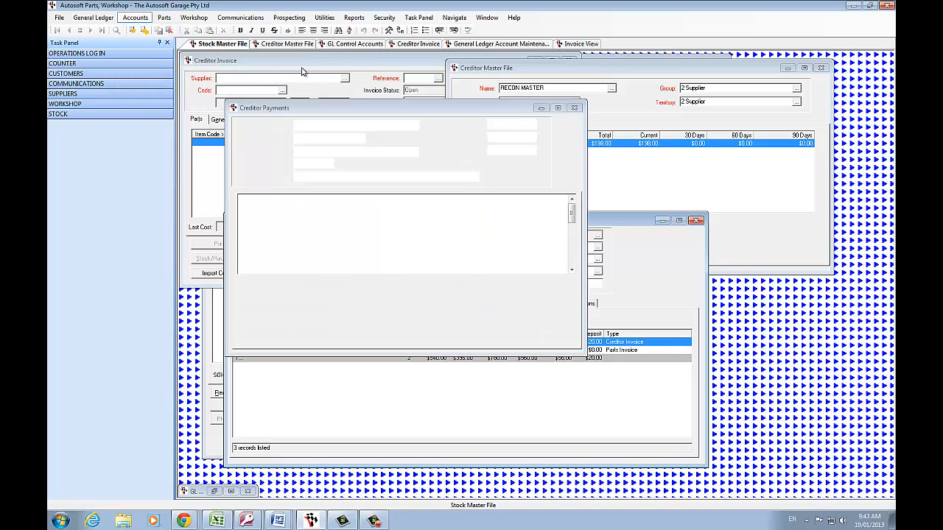
text(recon mas)
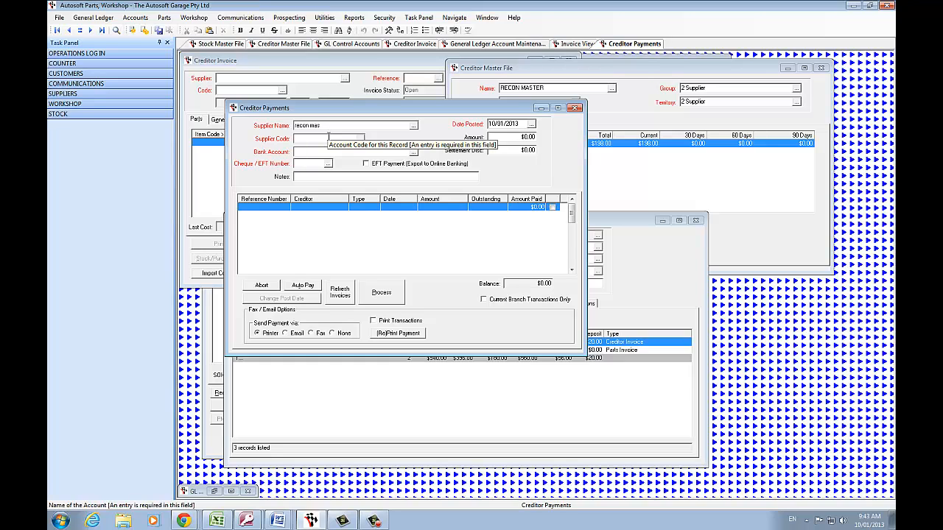
key(Tab)
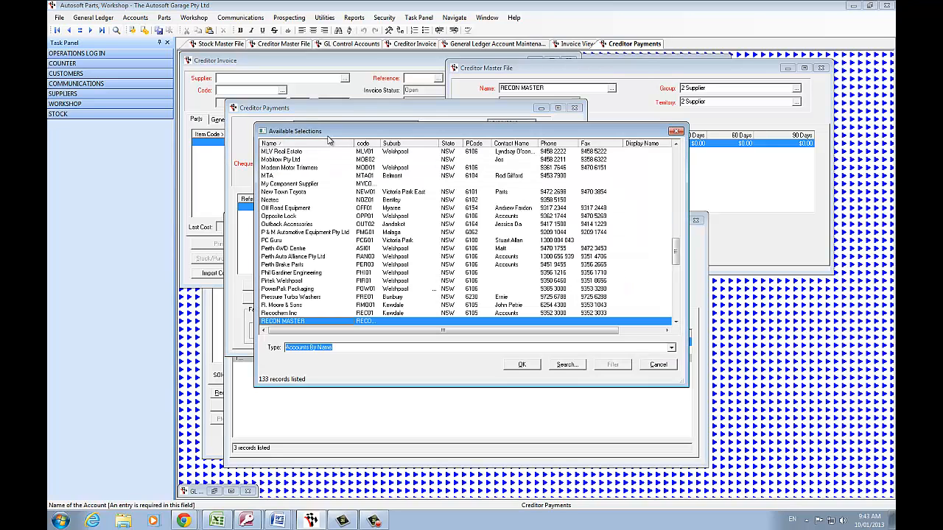
key(Return)
key(Tab)
key(Tab)
key(Tab)
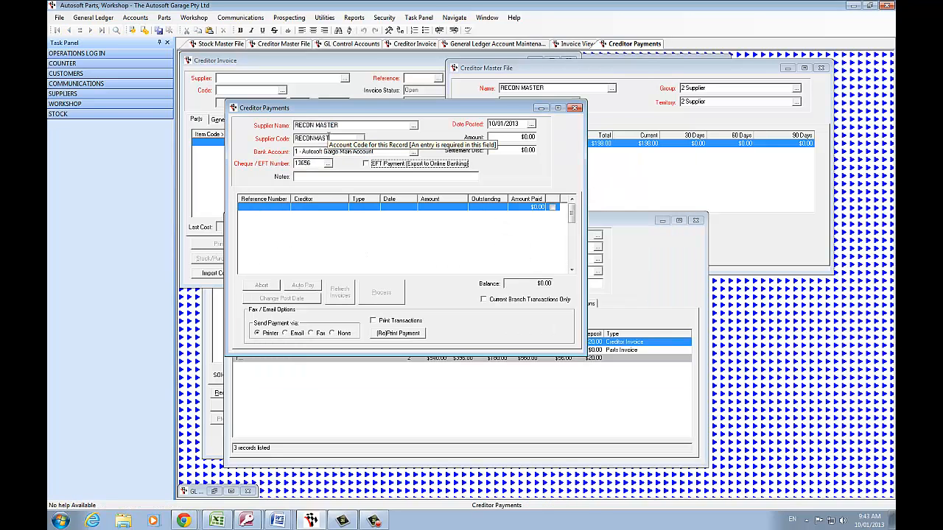
key(Tab)
text(198)
key(Tab)
key(Tab)
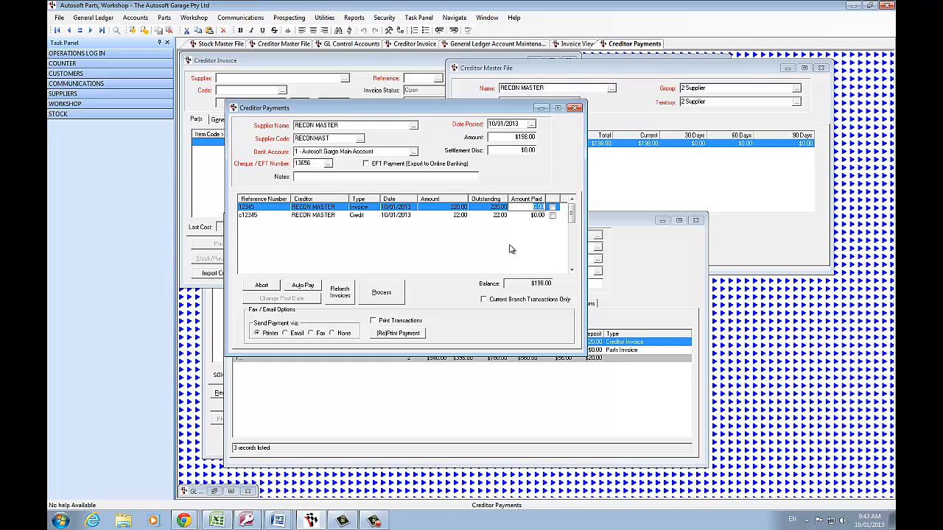
- Allocate the payment across credit c12345 and invoice 12345, and process it with the A4 portrait page setup
click(553, 210)
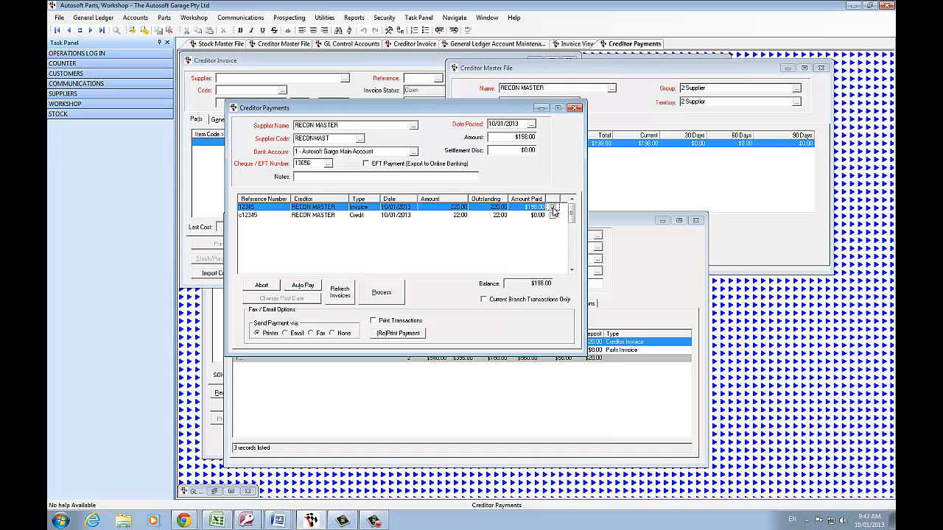
click(553, 216)
click(553, 209)
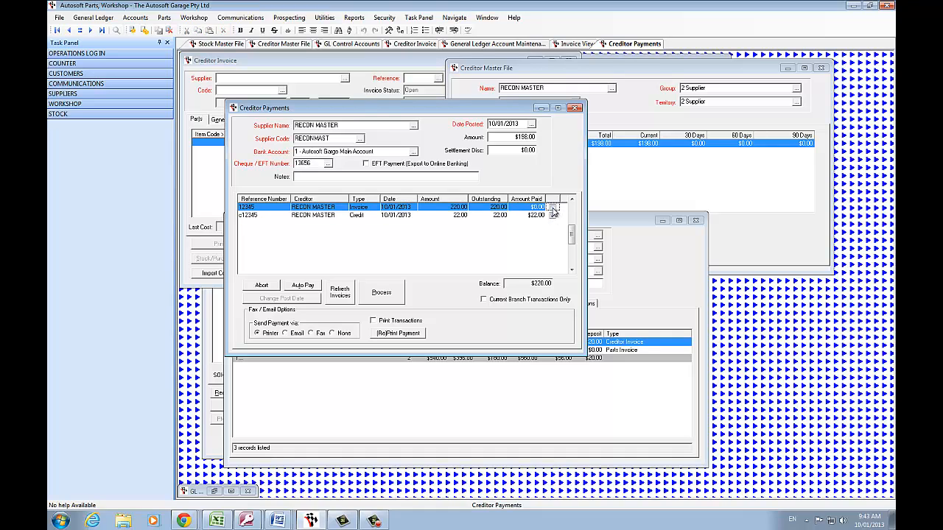
click(553, 208)
click(382, 296)
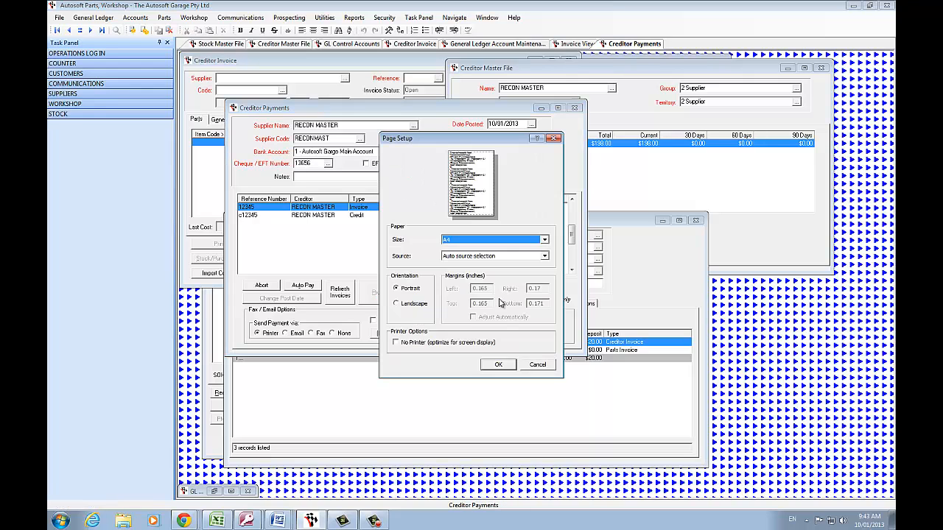
click(501, 363)
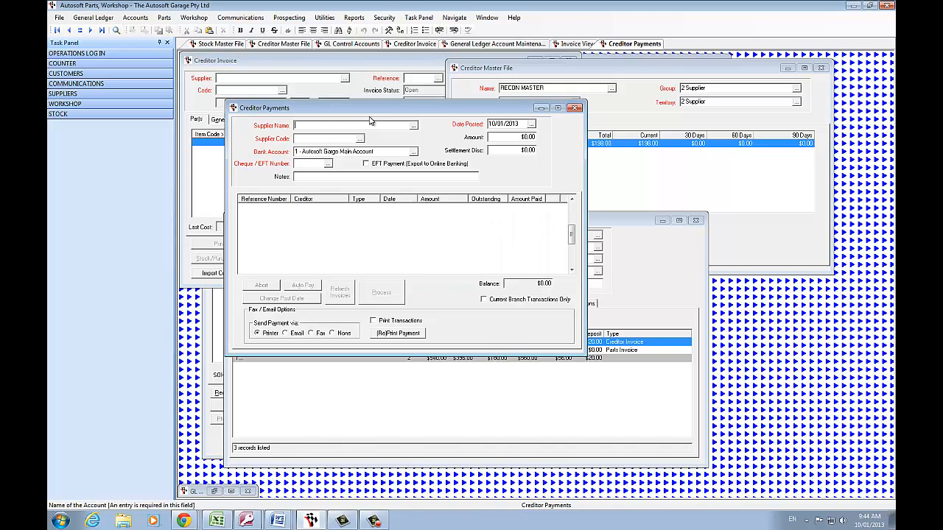
click(513, 70)
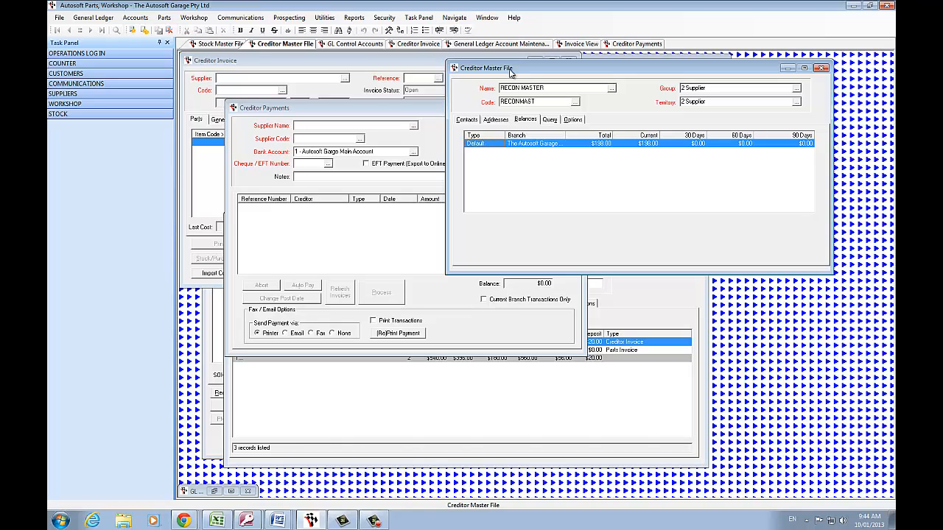
click(165, 19)
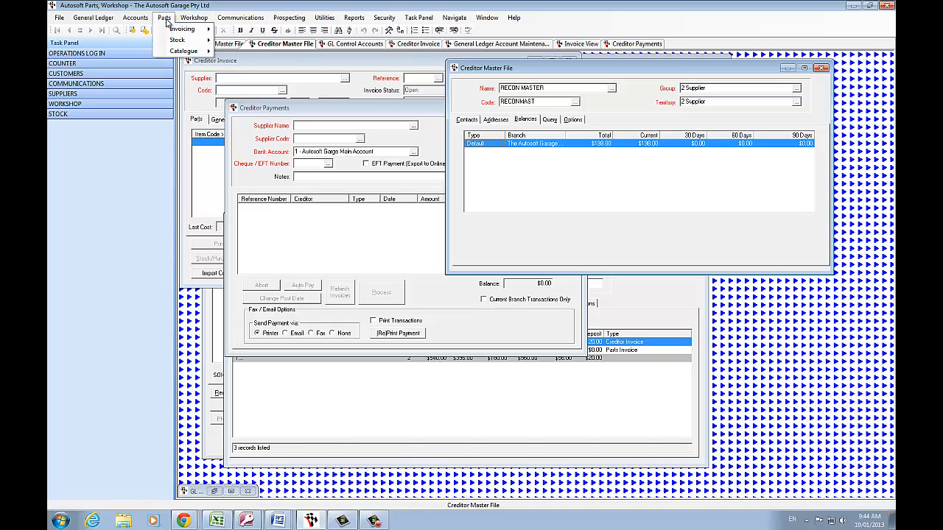
mouse_move(181, 42)
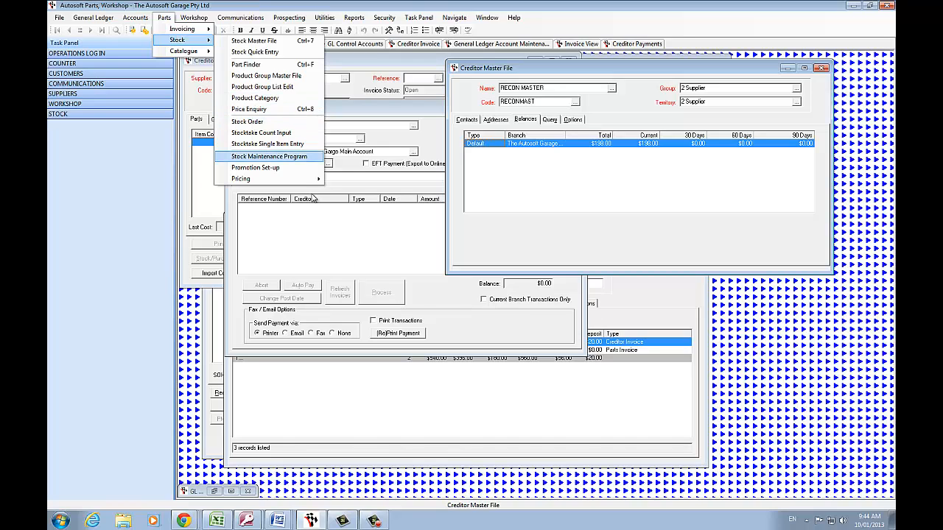
click(390, 110)
- Look up RECON MASTER's posted invoice 12345 in the Creditor Invoice window and examine its K76CODER line
click(363, 91)
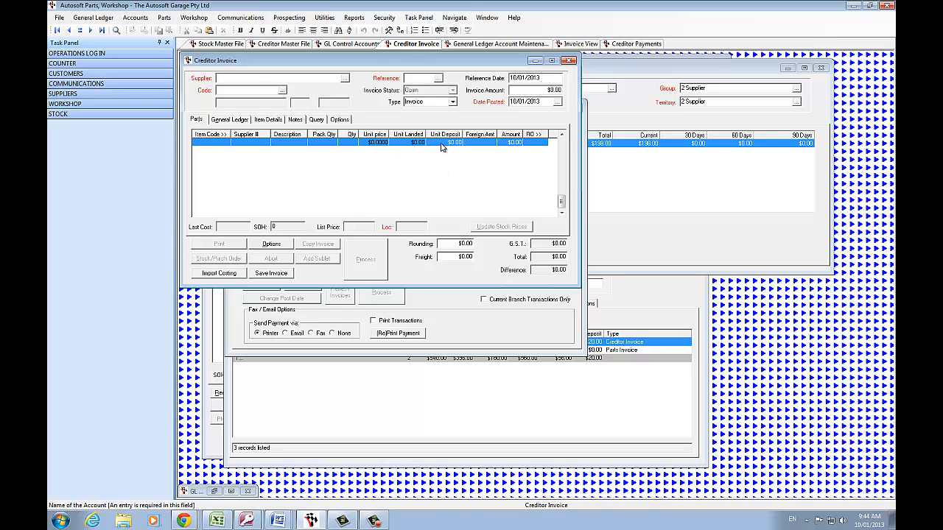
click(442, 144)
click(551, 313)
text(rd)
key(Return)
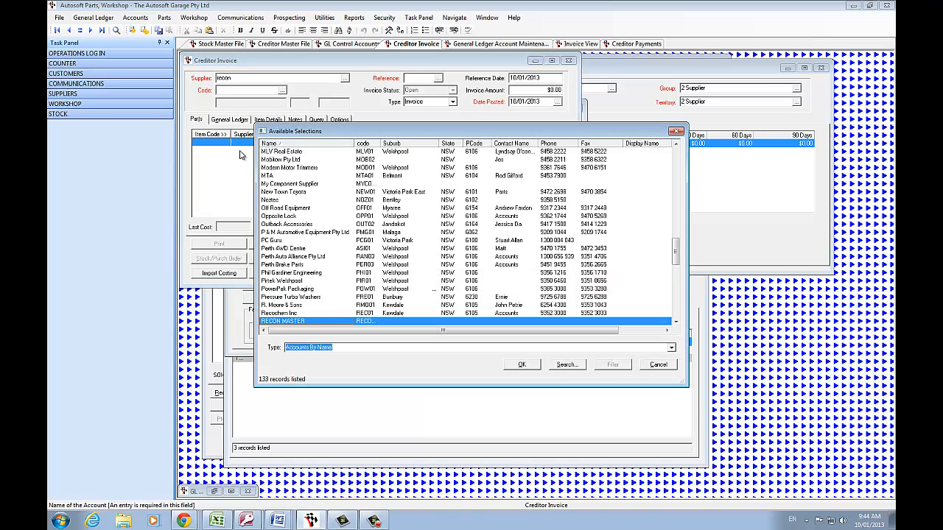
click(528, 364)
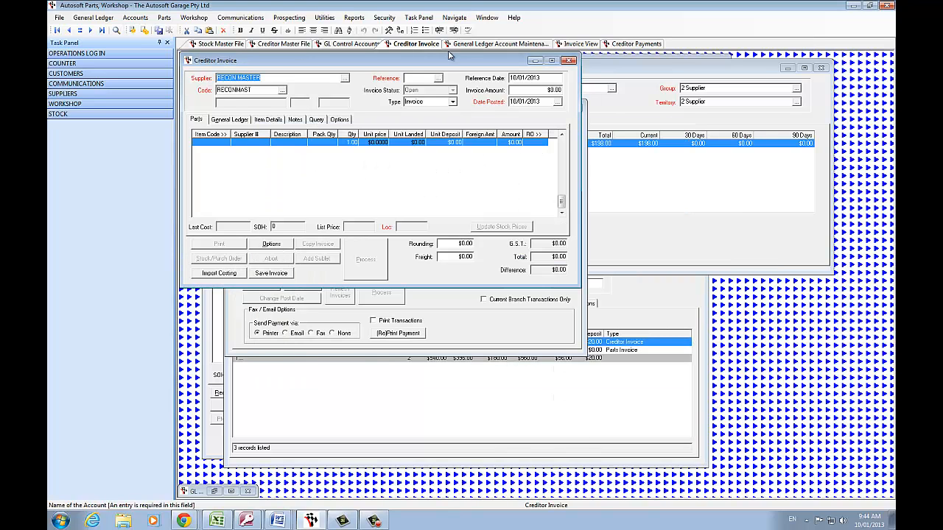
click(438, 78)
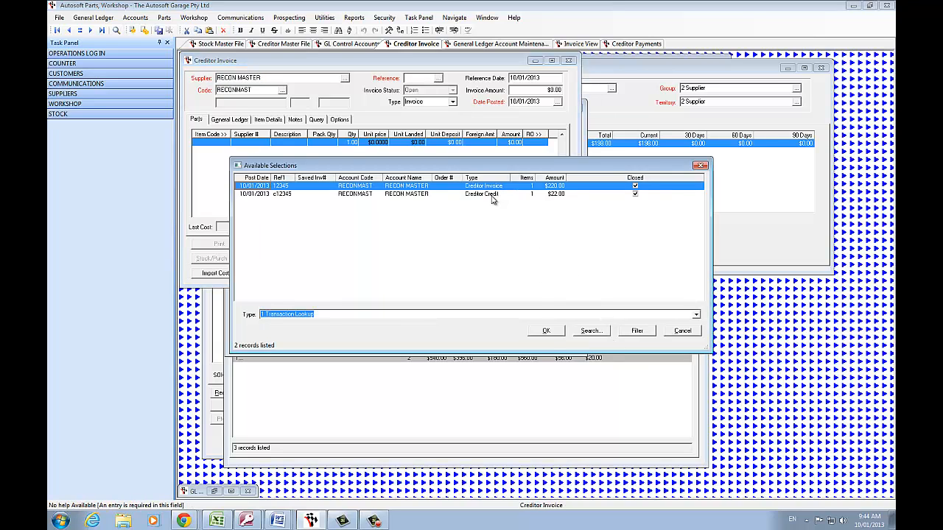
click(546, 331)
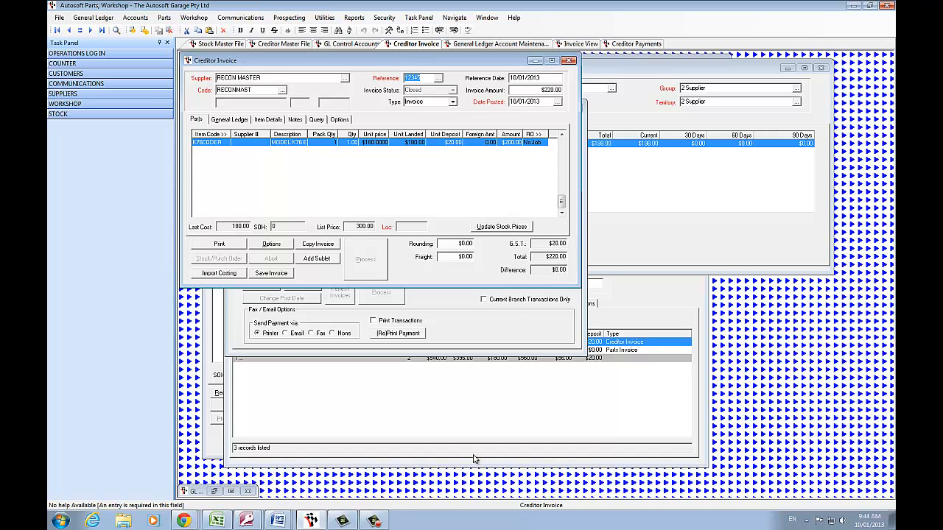
click(374, 521)
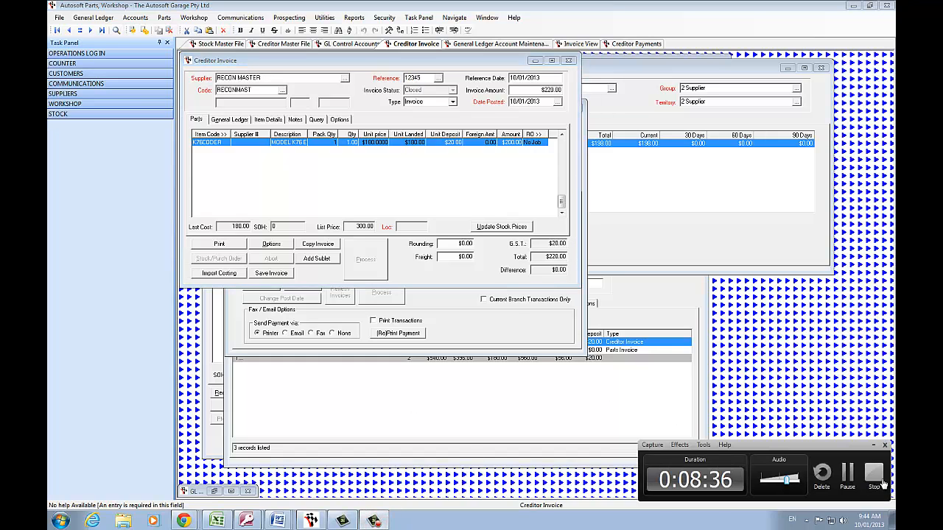